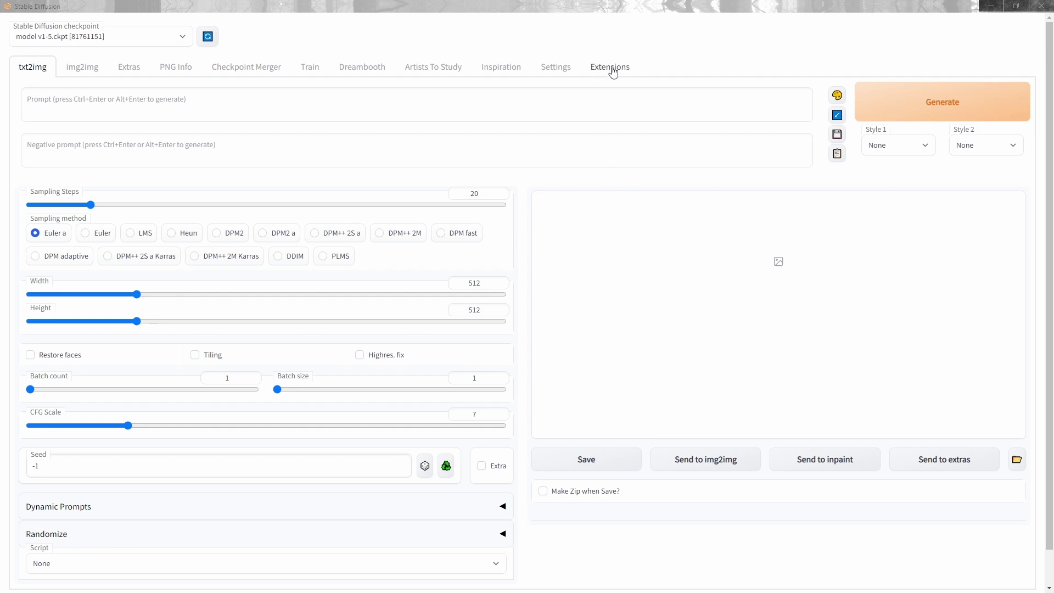
# Load the available extensions from the extension index and review them, ending on the list of installed extensions
pyautogui.click(613, 72)
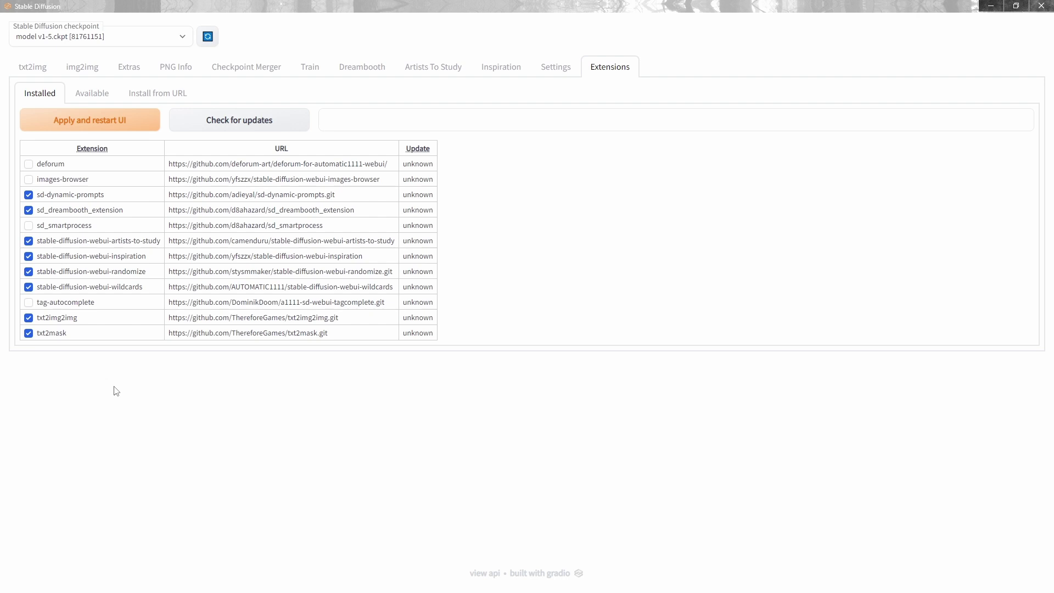
pyautogui.click(92, 94)
pyautogui.click(90, 121)
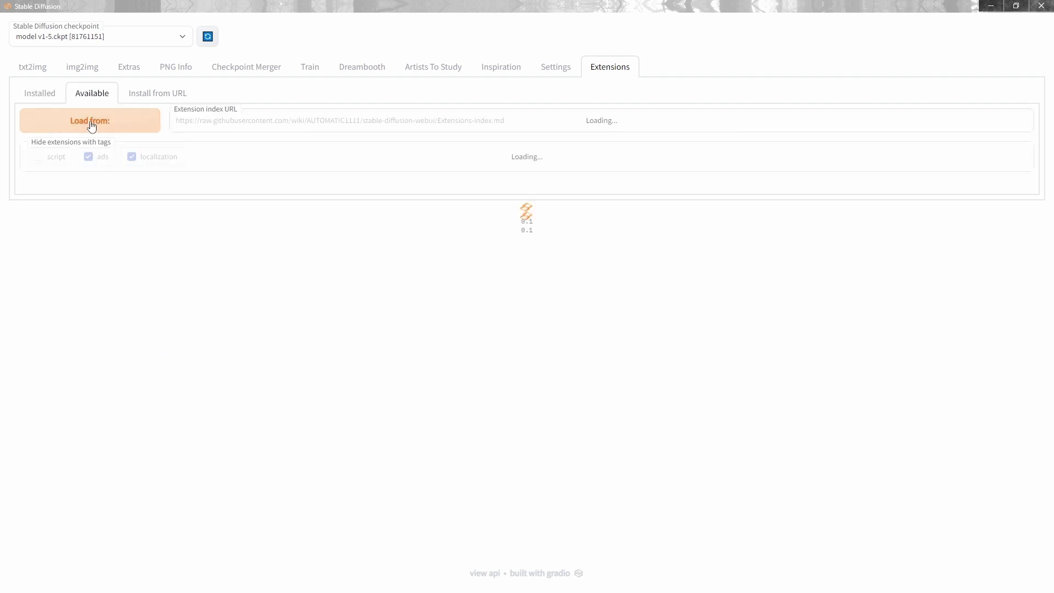
pyautogui.scroll(-6, 560, 338)
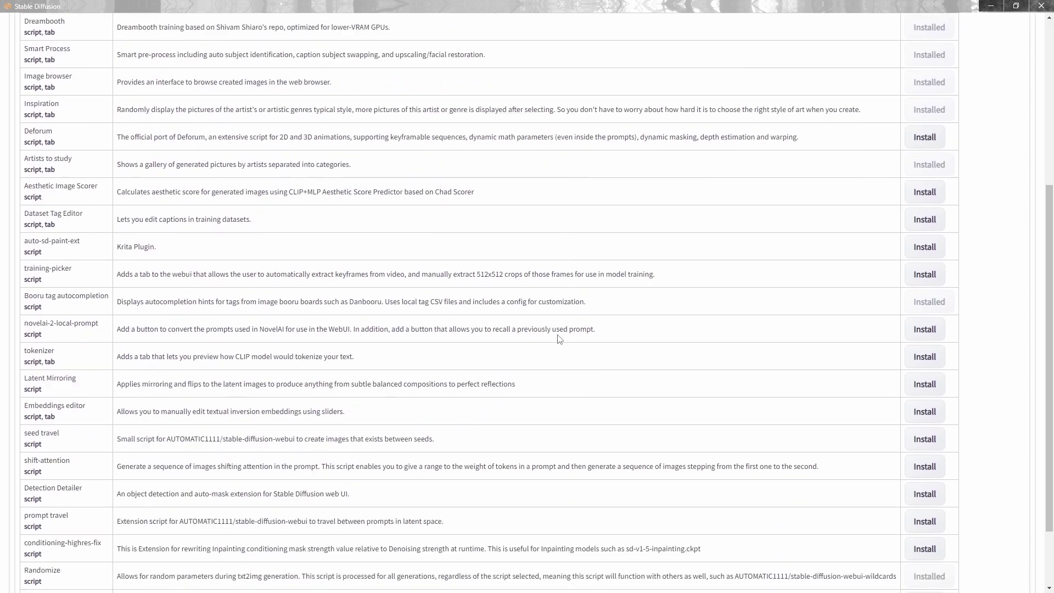
pyautogui.scroll(-1, 556, 337)
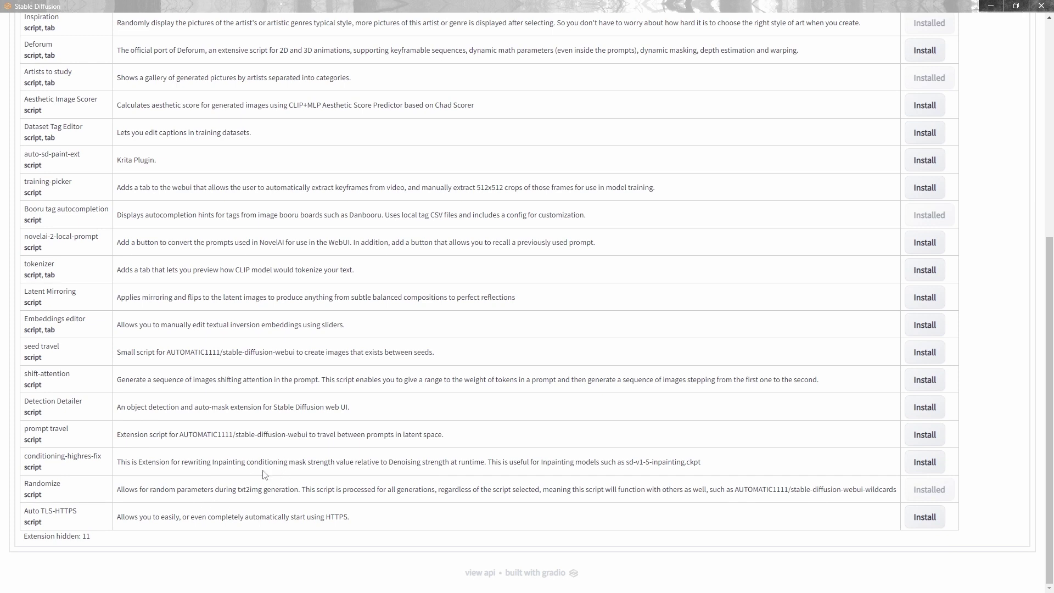
pyautogui.scroll(7, 499, 336)
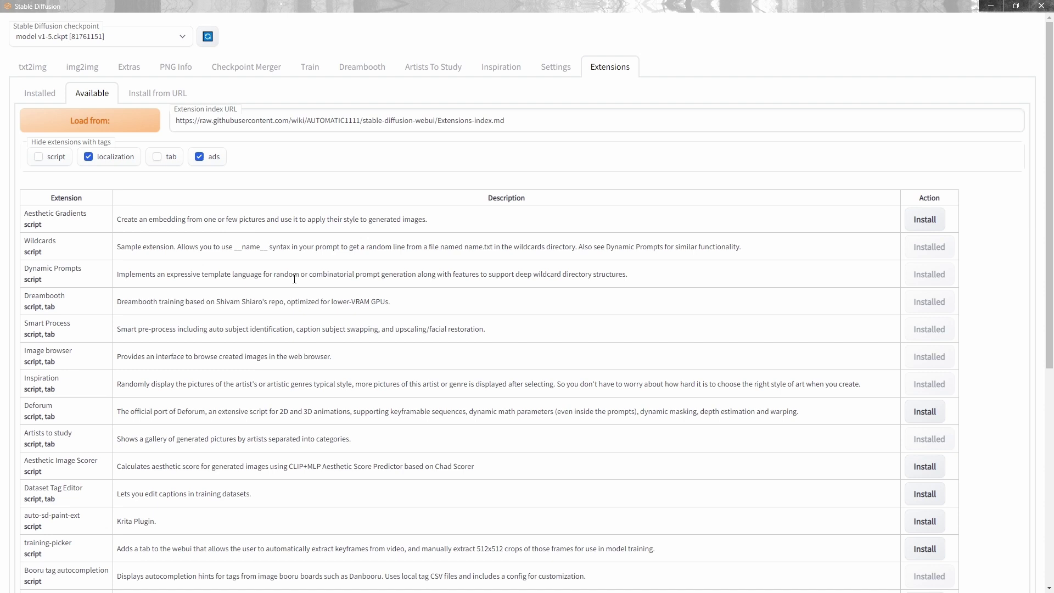
pyautogui.scroll(-2, 488, 373)
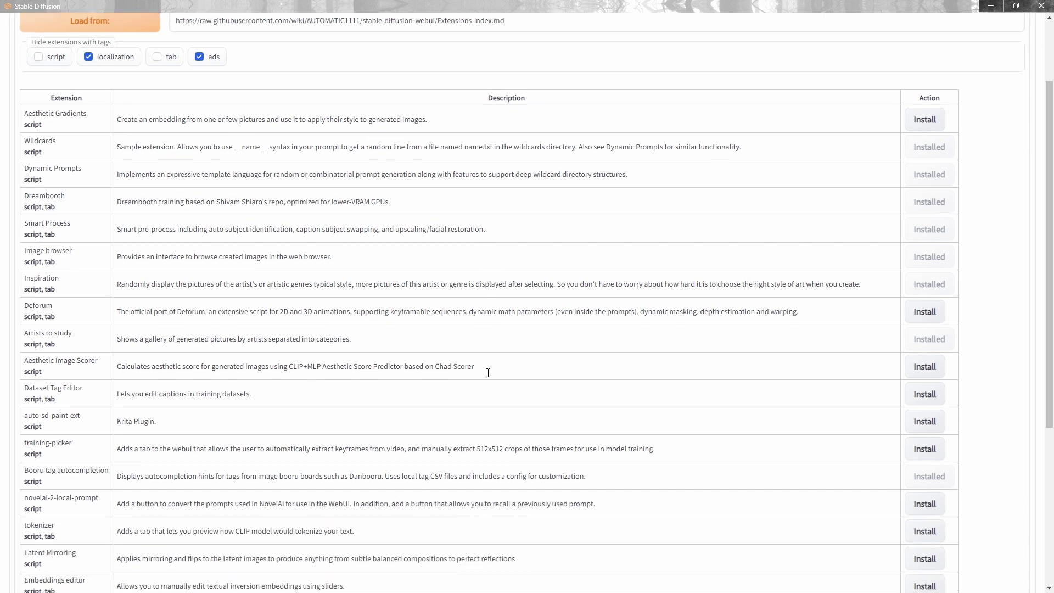
pyautogui.scroll(2, 488, 372)
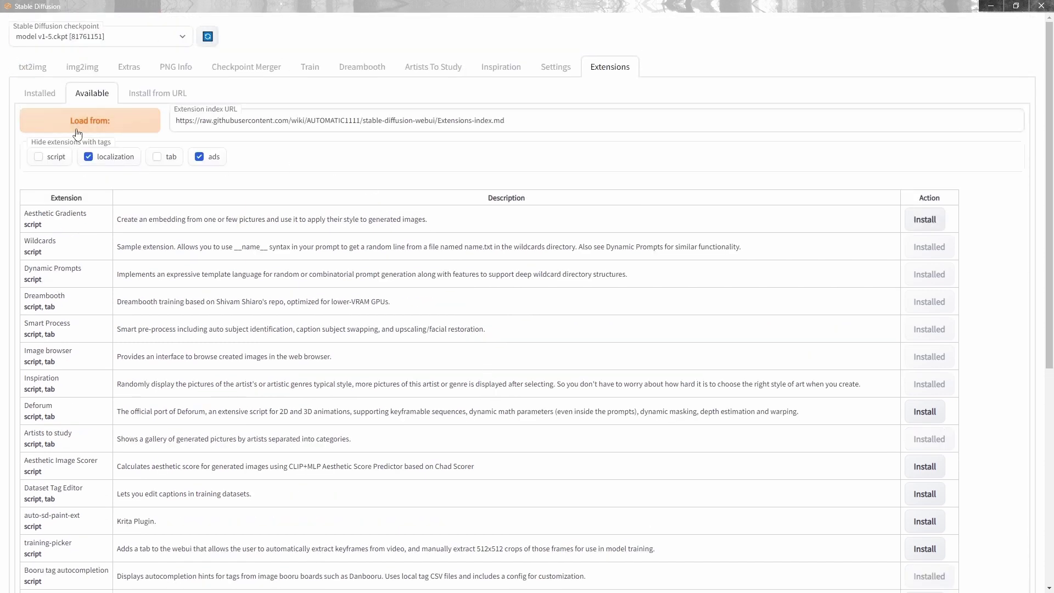
pyautogui.click(40, 93)
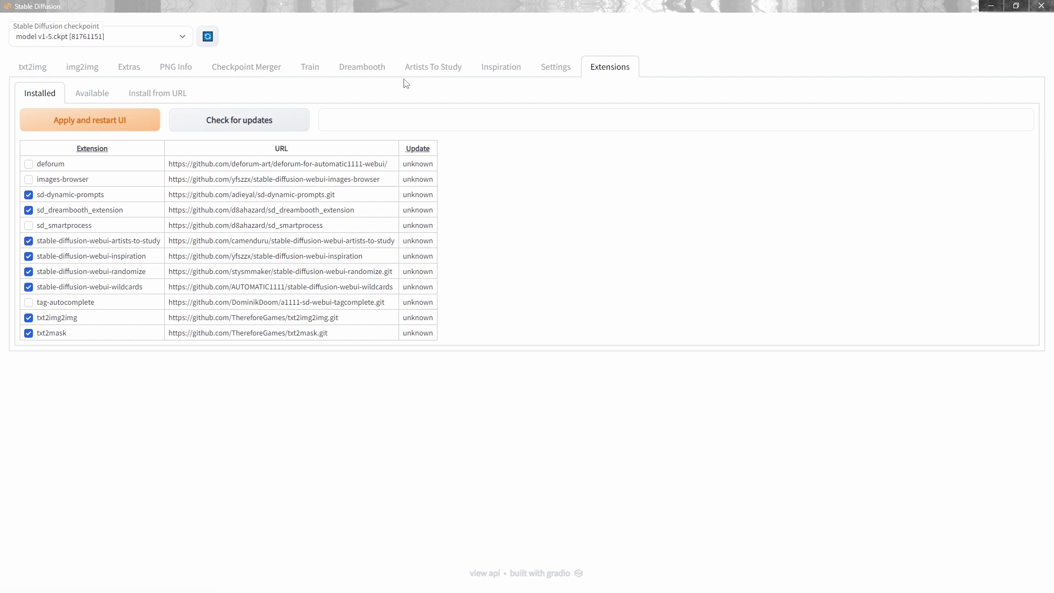
# Load the dog sample images for the fineart category in Artists To Study
pyautogui.click(439, 73)
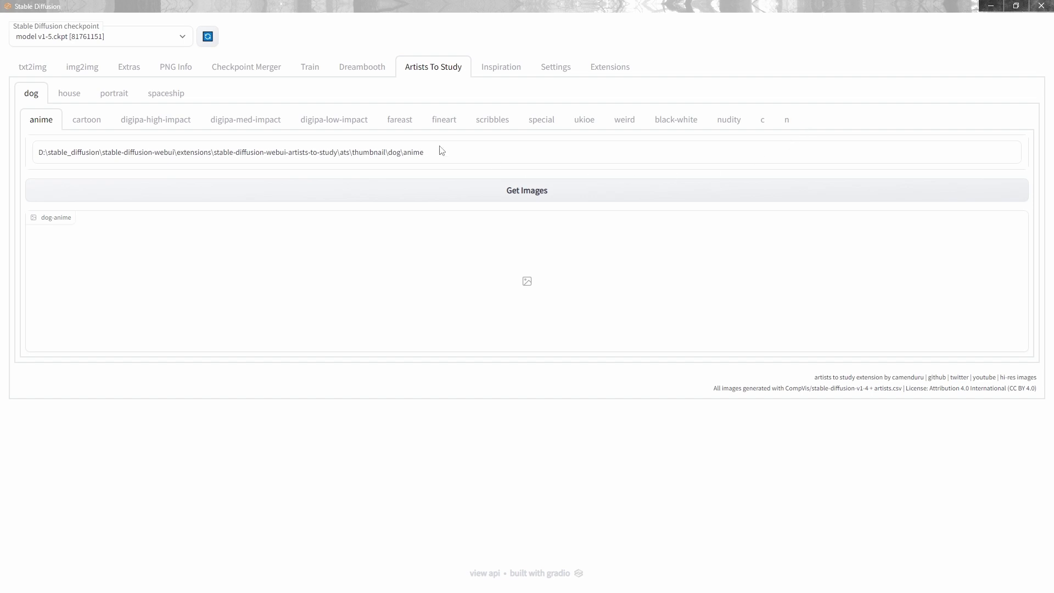
pyautogui.click(440, 122)
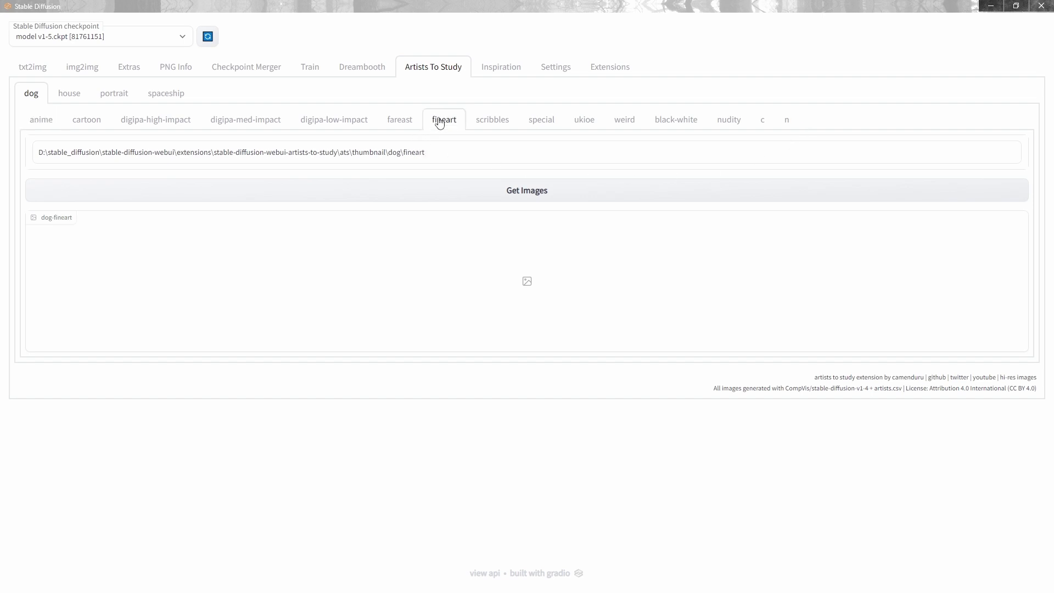
pyautogui.click(533, 193)
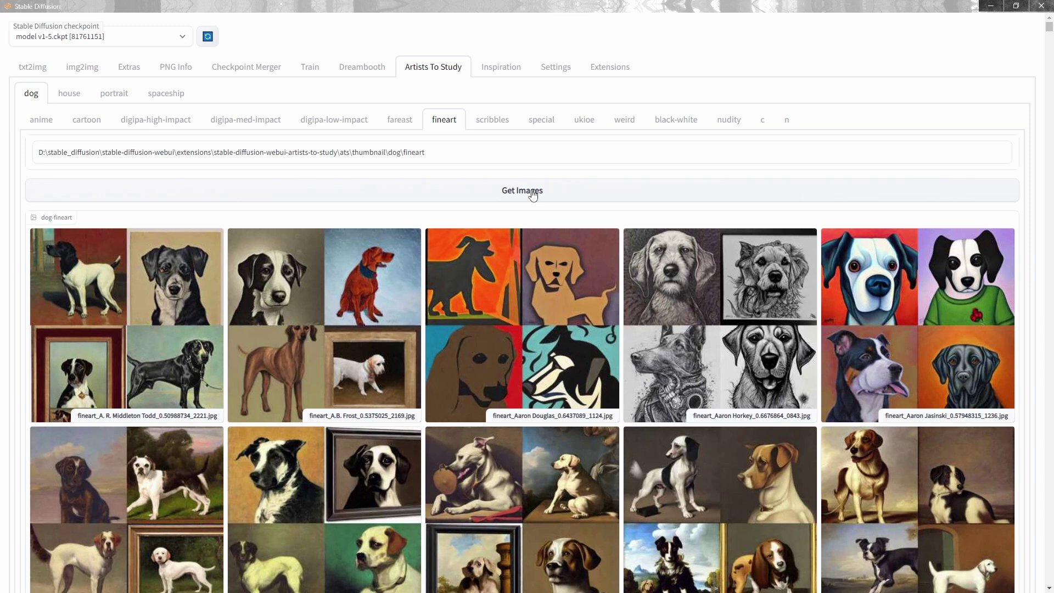
# Open the GitHub page of the stable-diffusion-webui-artists-to-study extension, read its README and close the browser window
pyautogui.click(609, 69)
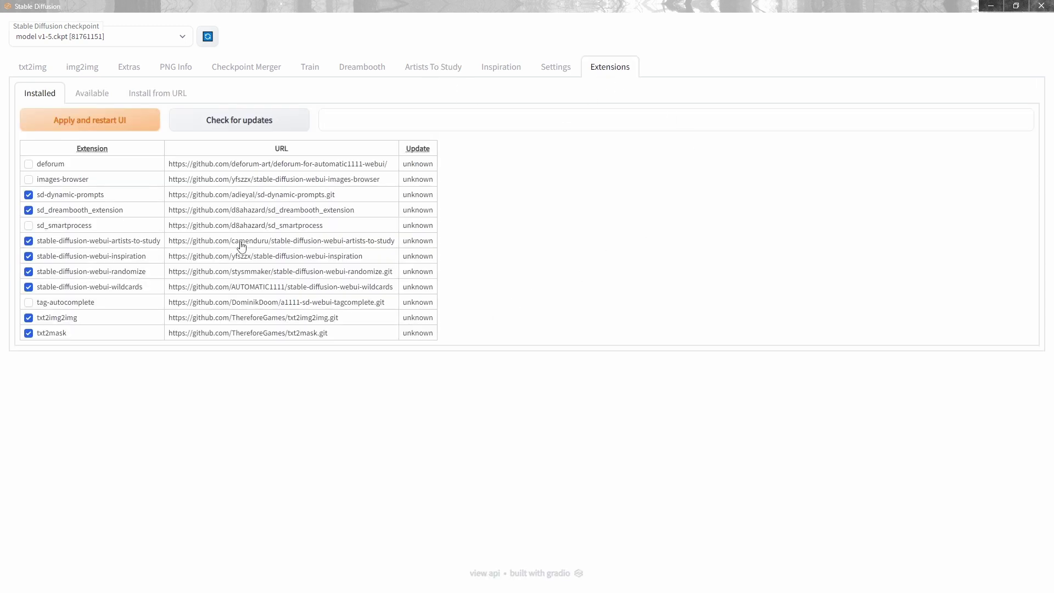
pyautogui.click(284, 242)
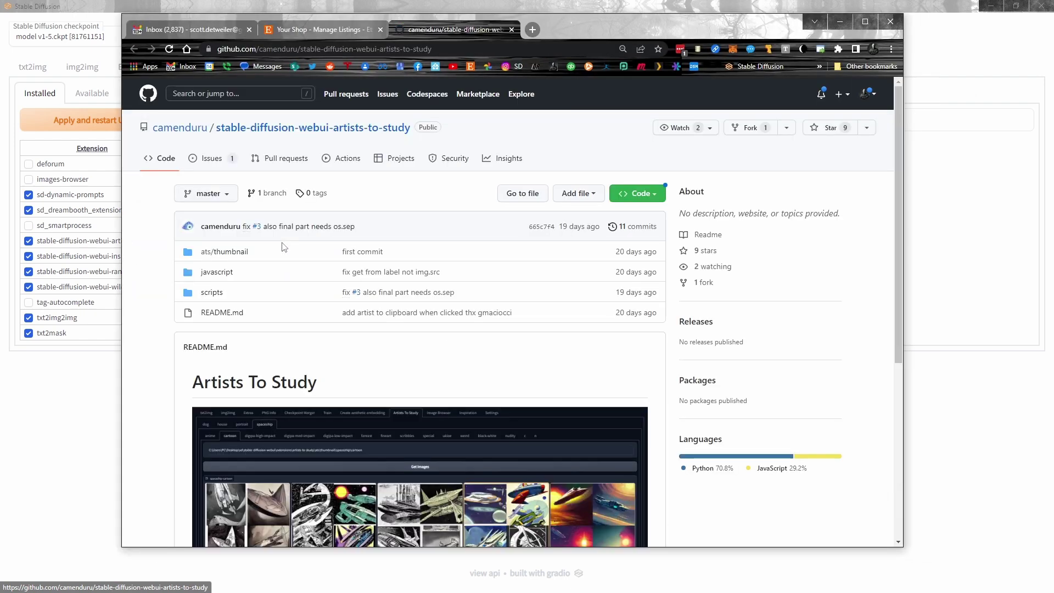
pyautogui.scroll(-5, 395, 346)
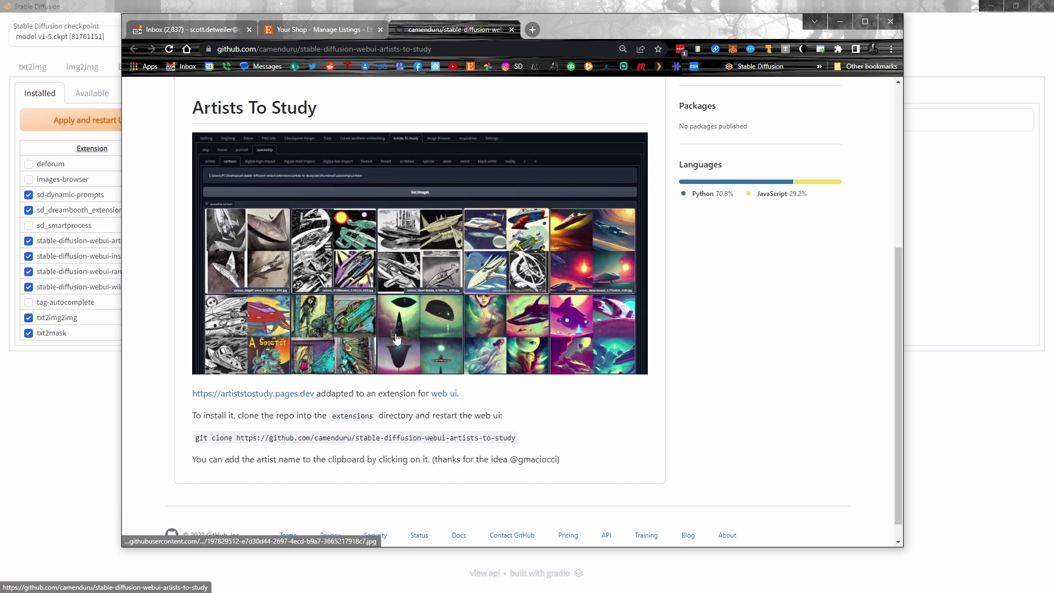
pyautogui.hotkey('alt', 'F4')
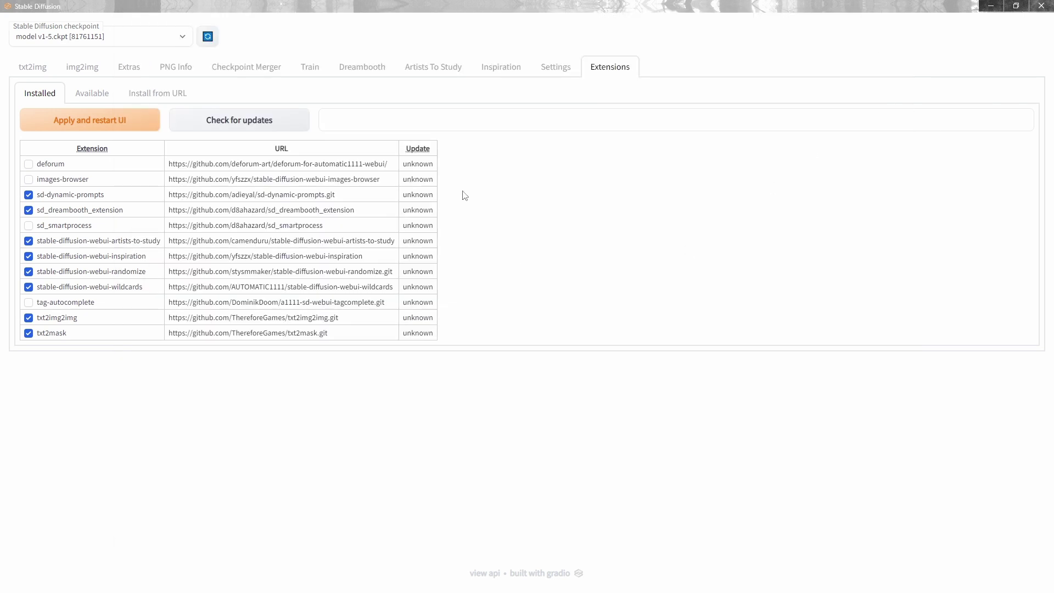
# Check which scripts are offered for txt2img without selecting one
pyautogui.click(30, 68)
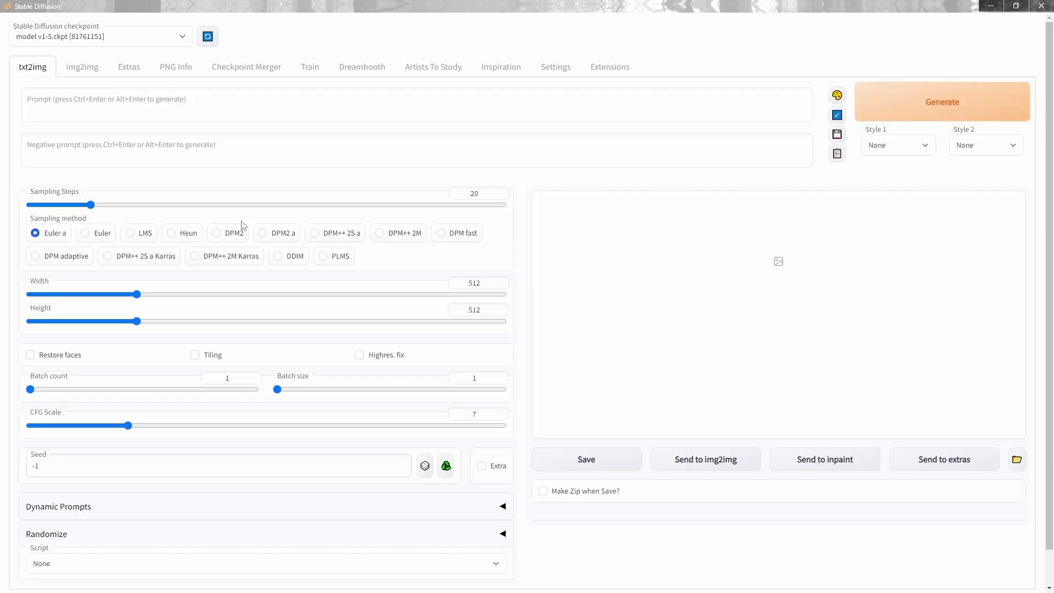
pyautogui.click(219, 567)
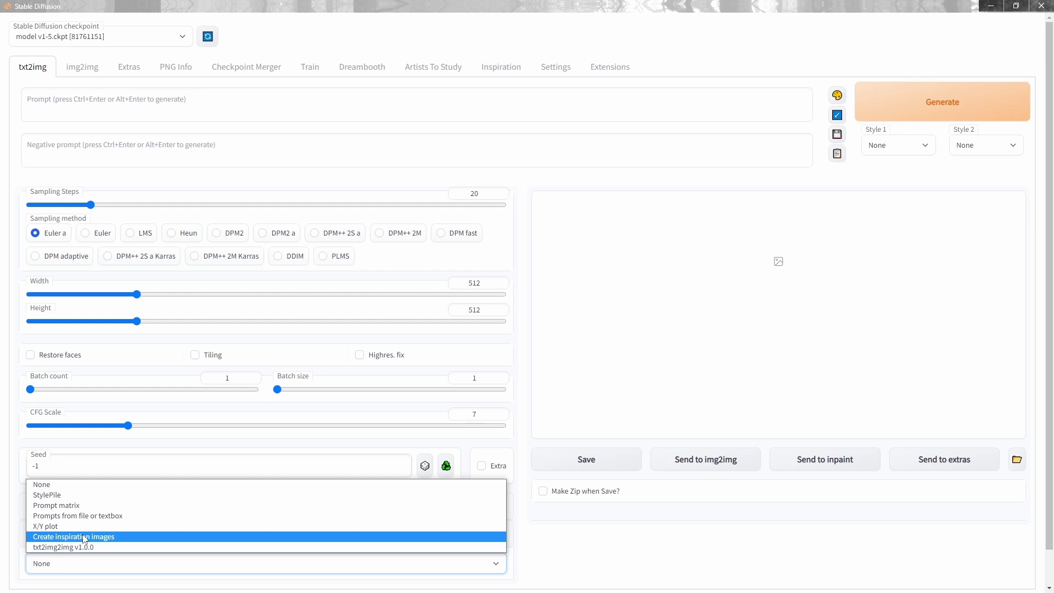
pyautogui.click(516, 543)
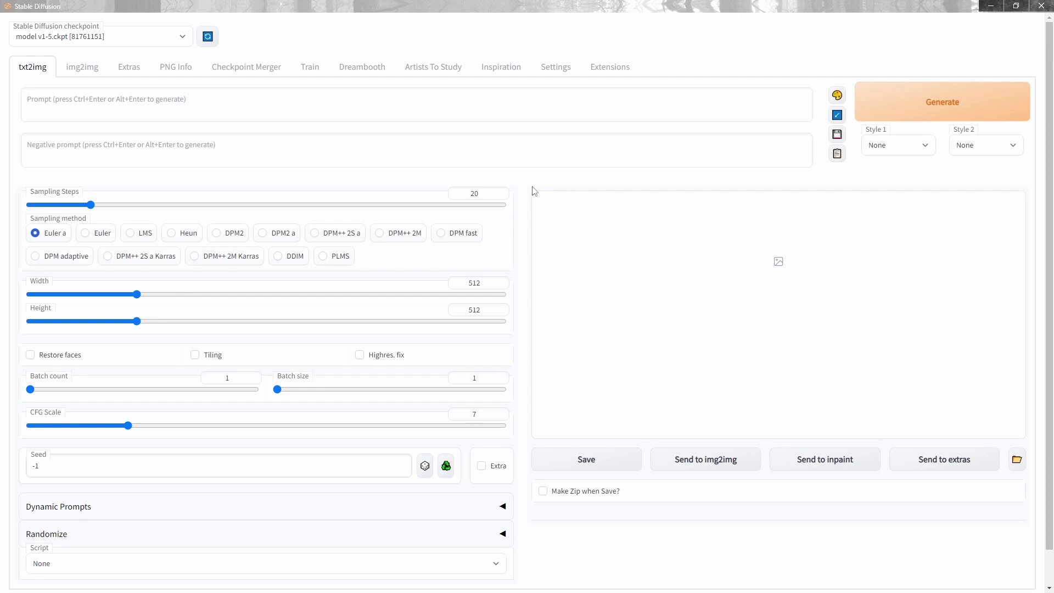
# Copy the artist name from the Abraham Storck image in the dog fineart gallery of Artists To Study
pyautogui.click(445, 67)
pyautogui.scroll(-1, 606, 365)
pyautogui.scroll(-9, 607, 364)
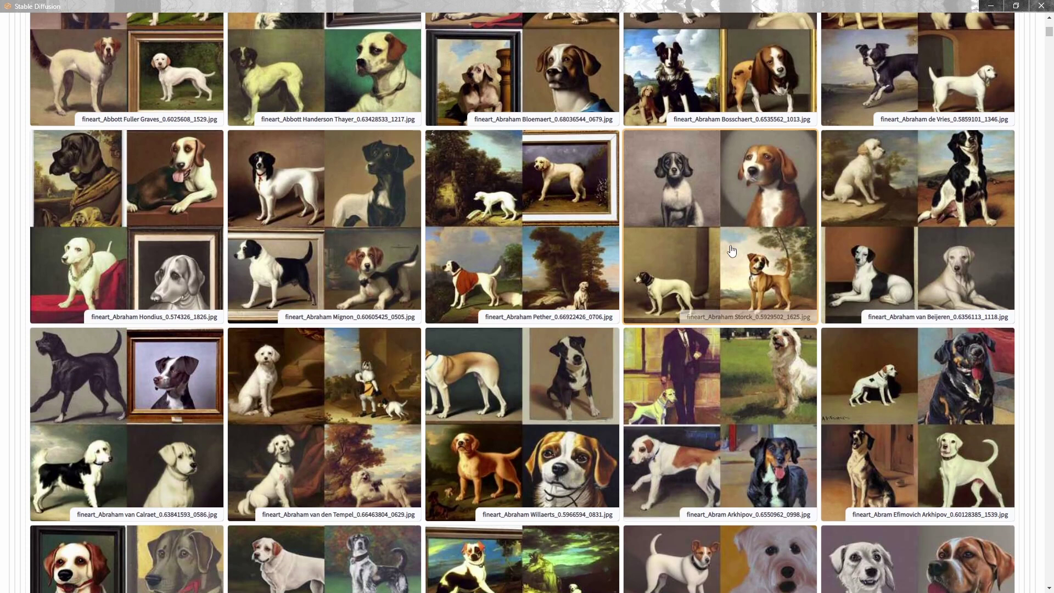
pyautogui.click(749, 218)
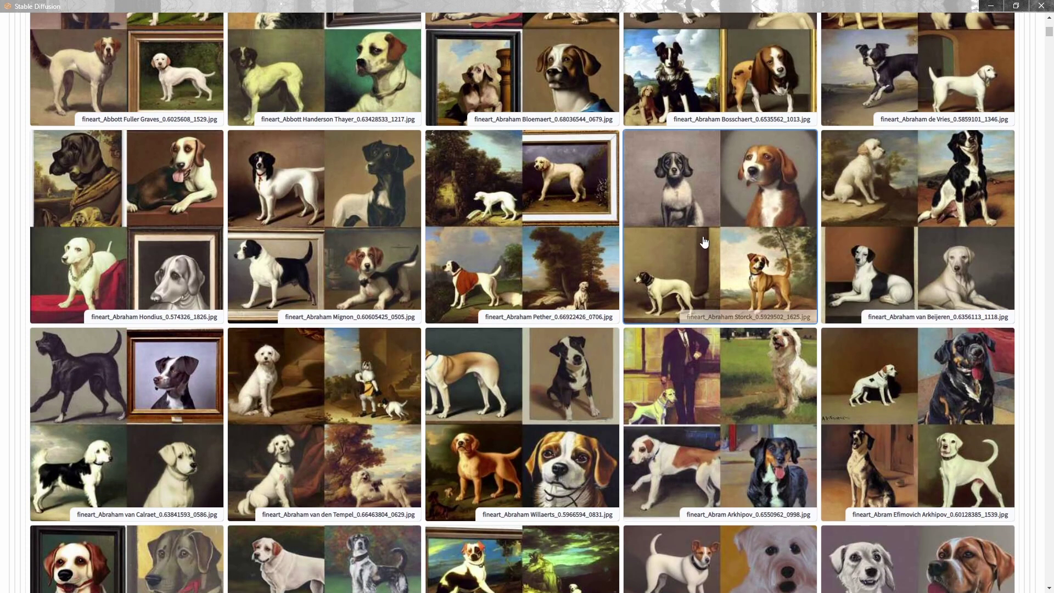
# Paste the copied artist name Abraham Storck into the txt2img prompt, and clear the prompt again
pyautogui.scroll(10, 749, 217)
pyautogui.click(55, 71)
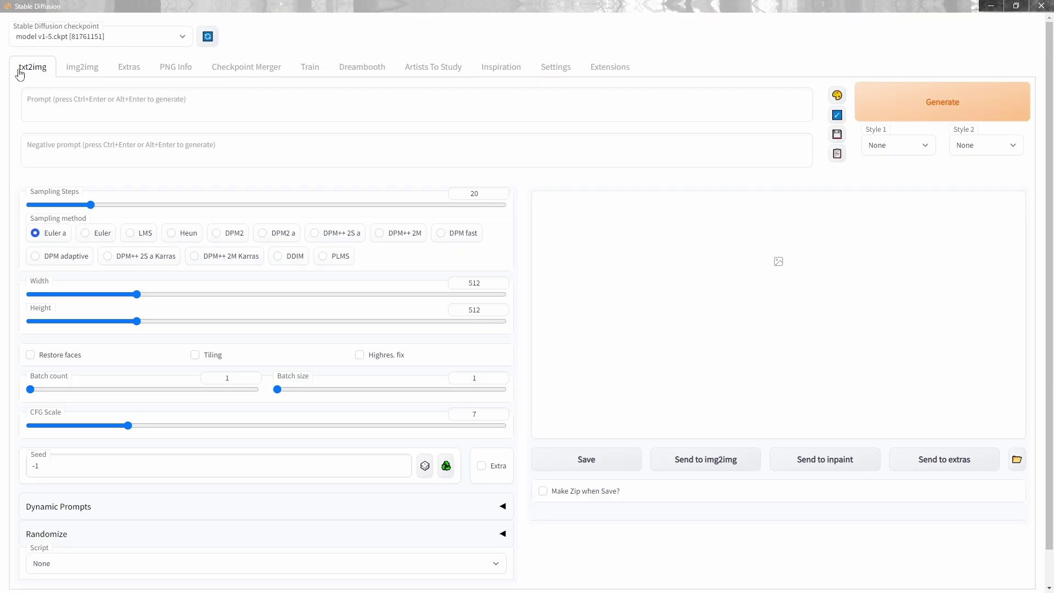
pyautogui.click(153, 146)
pyautogui.click(165, 102)
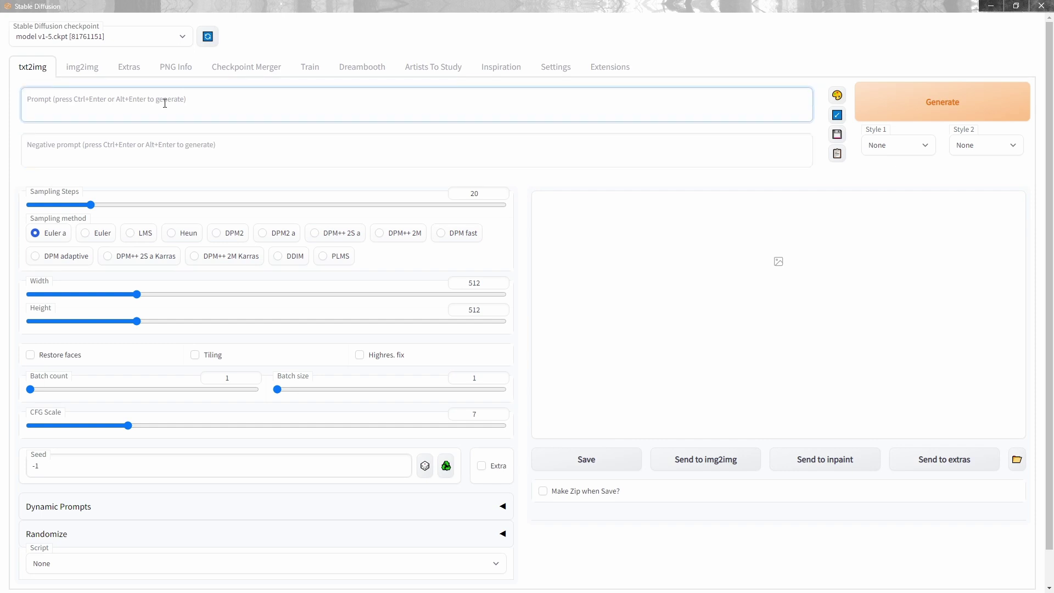
pyautogui.hotkey('ctrl', 'v')
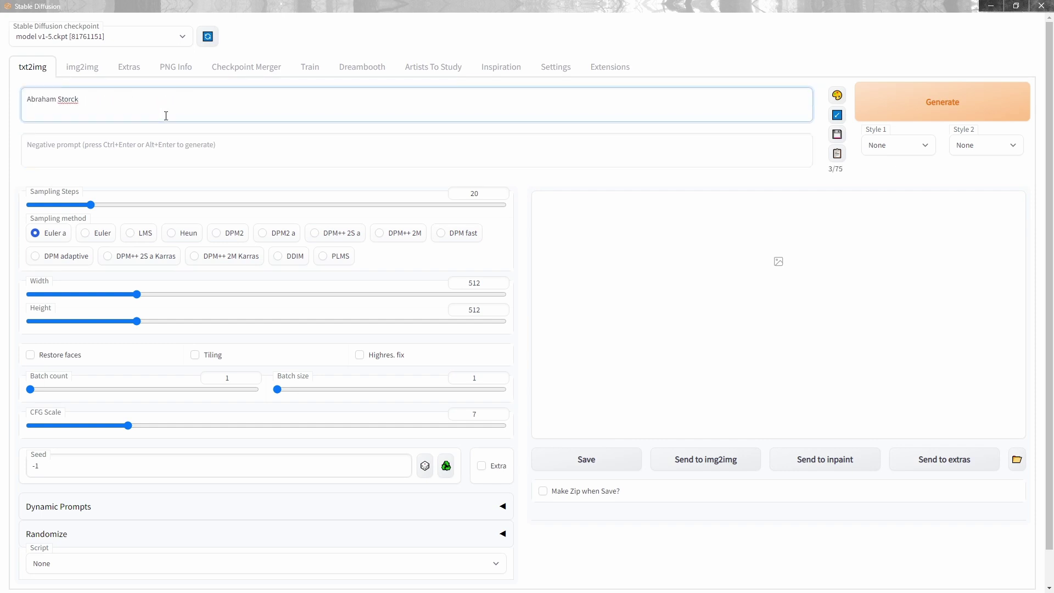
pyautogui.hotkey('ctrl', 'a')
pyautogui.press('BackSpace')
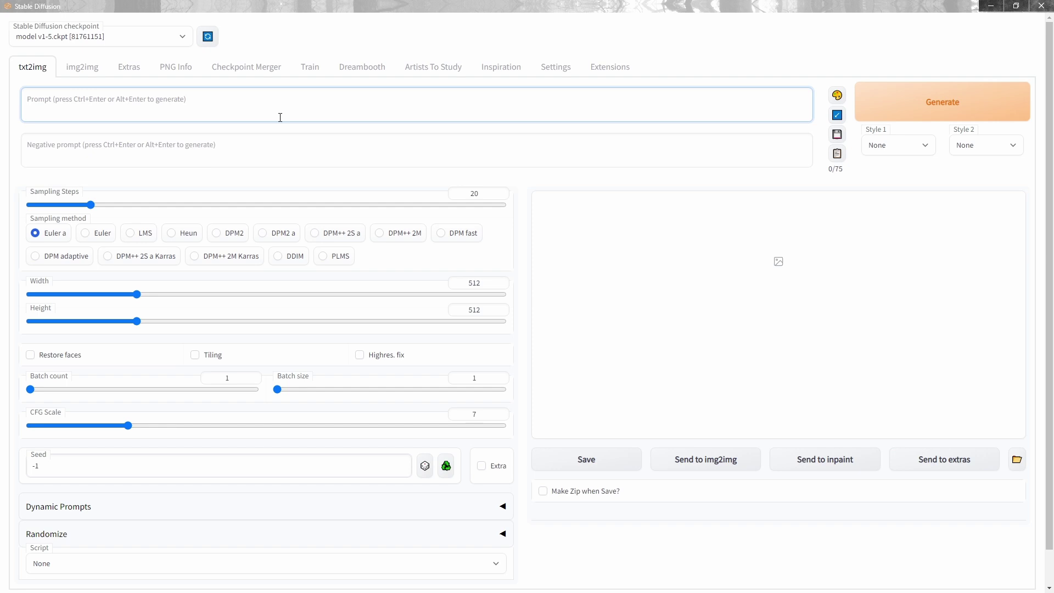
# Look through more of the dog fineart artist images in Artists To Study
pyautogui.click(441, 69)
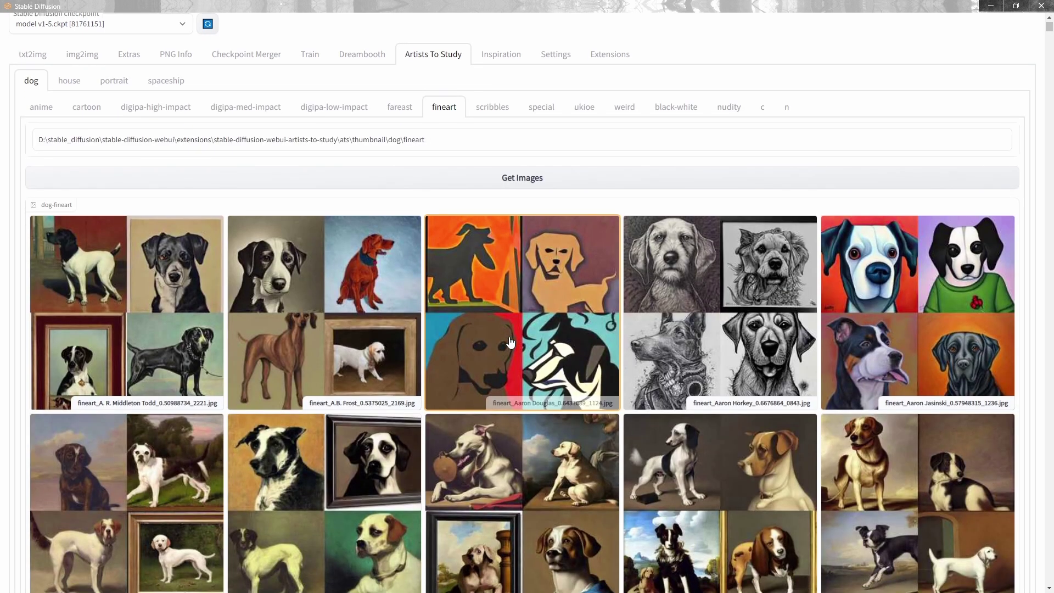
pyautogui.scroll(-15, 510, 340)
pyautogui.scroll(15, 510, 338)
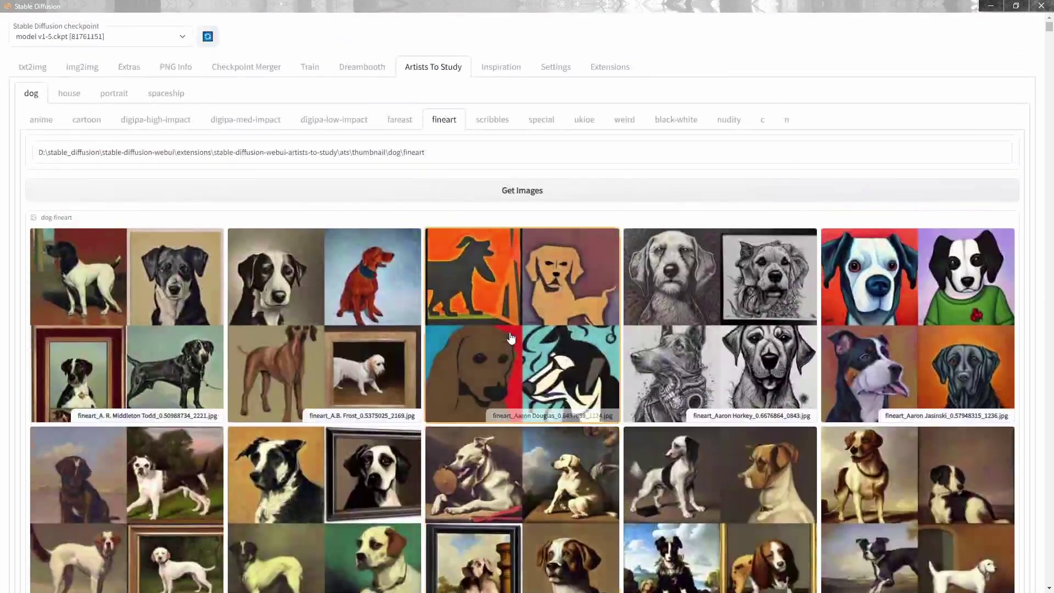
# Get inspiration images for artists, flavors, mediums and movements, keeping the source at Exclude abandoned
pyautogui.click(504, 70)
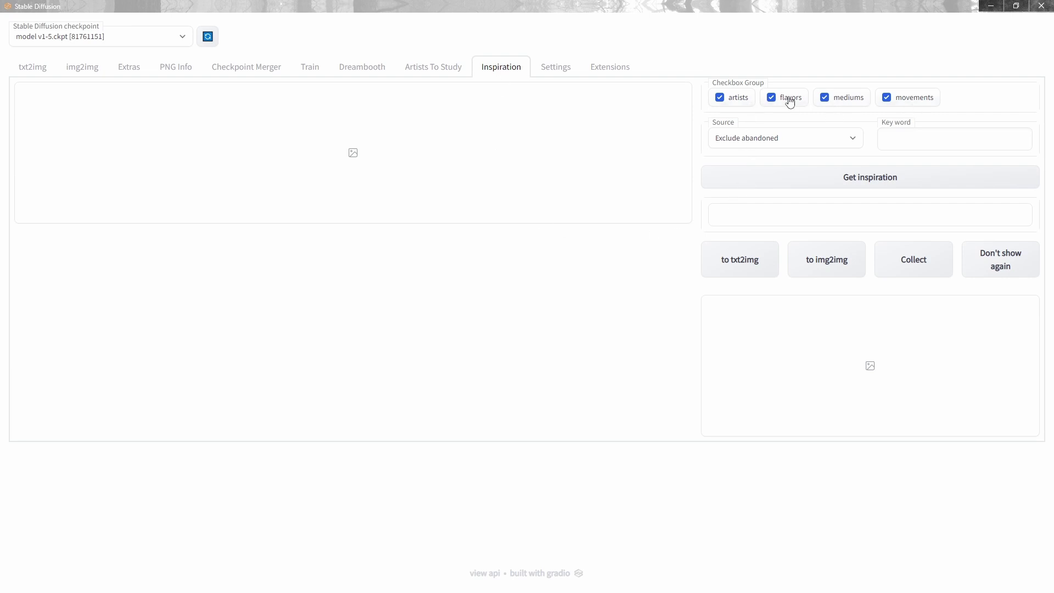
pyautogui.click(780, 141)
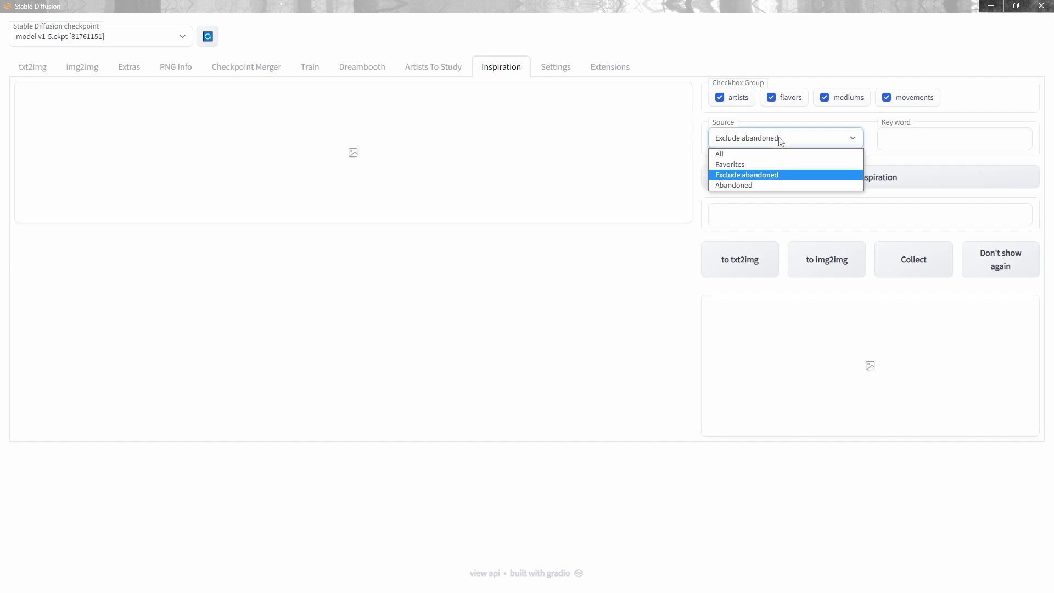
pyautogui.click(780, 141)
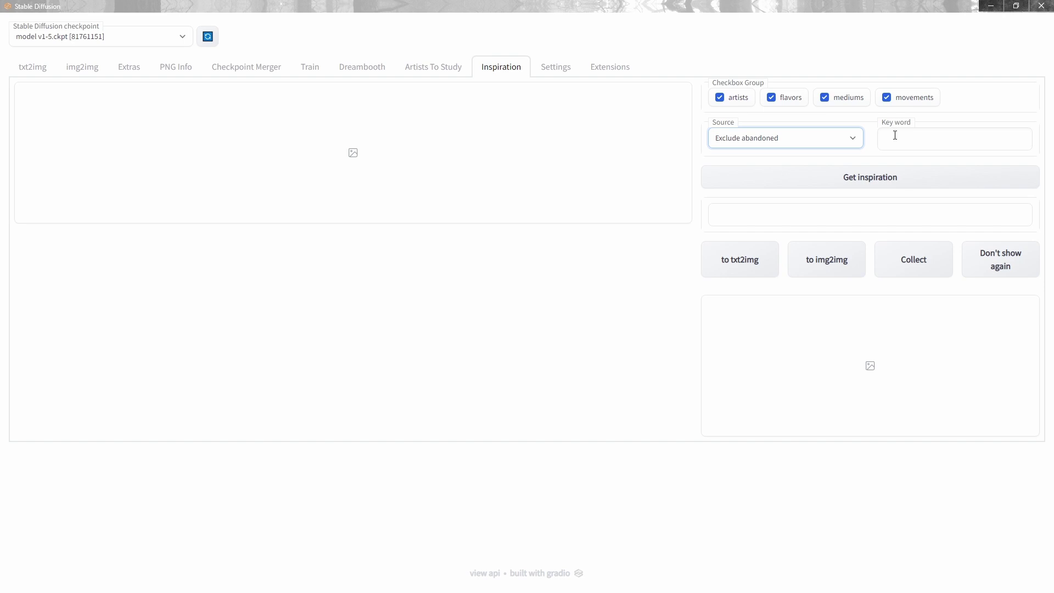
pyautogui.click(879, 181)
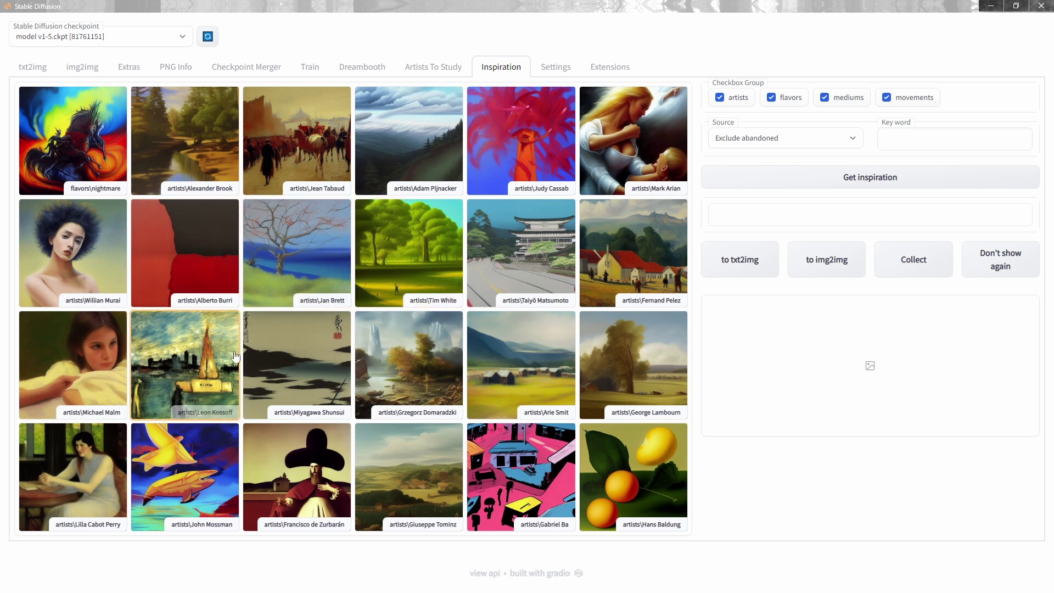
# Select the Grzegorz Domaradzki inspiration image and send the artist's name to the txt2img prompt
pyautogui.click(405, 365)
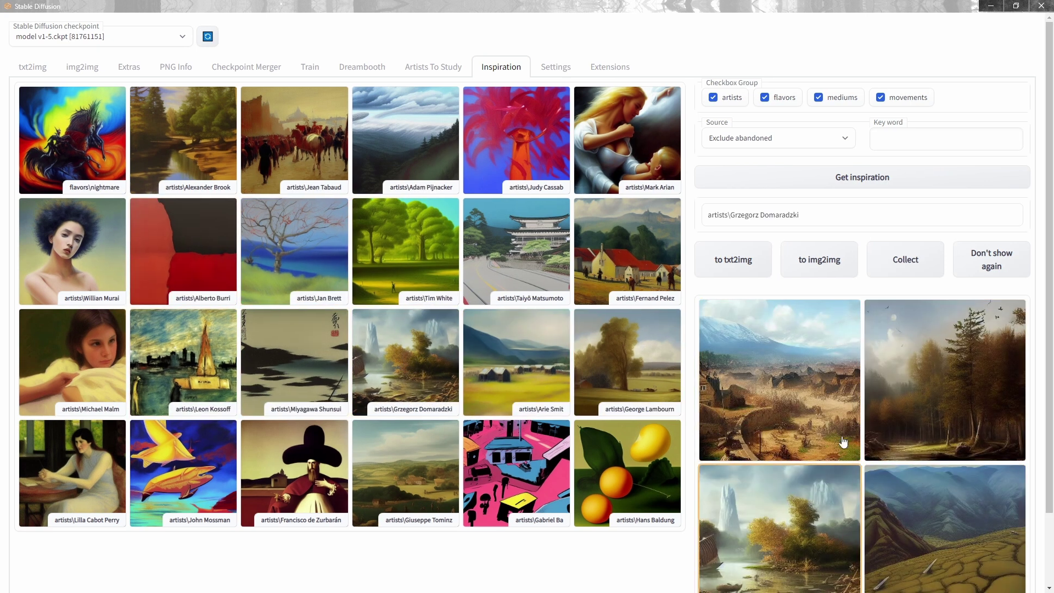
pyautogui.click(744, 266)
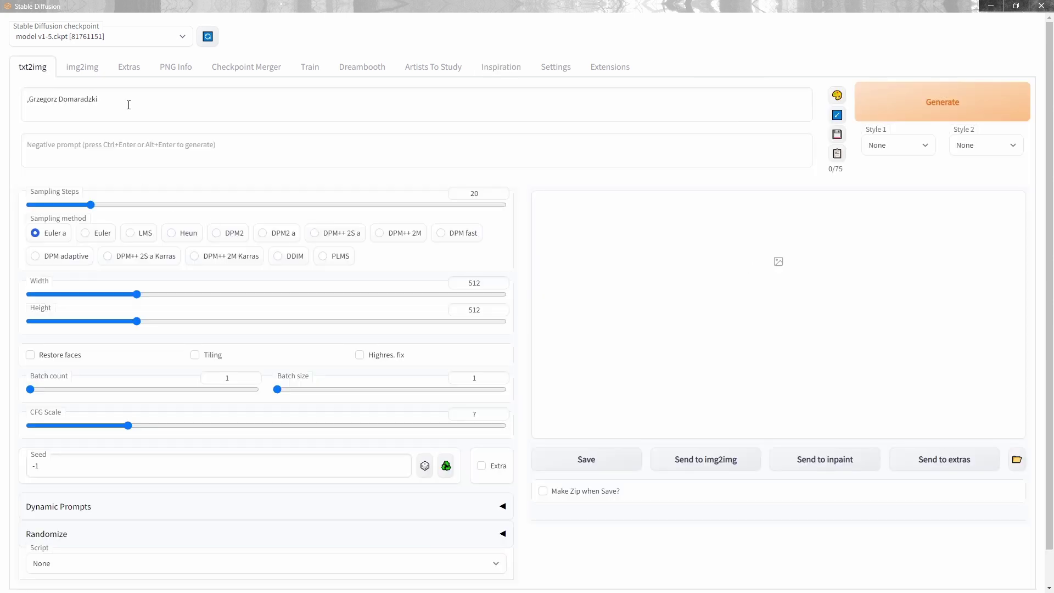
# Add Grzegorz Domaradzki to the inspiration favorites and fetch two new sets of inspiration images
pyautogui.click(501, 67)
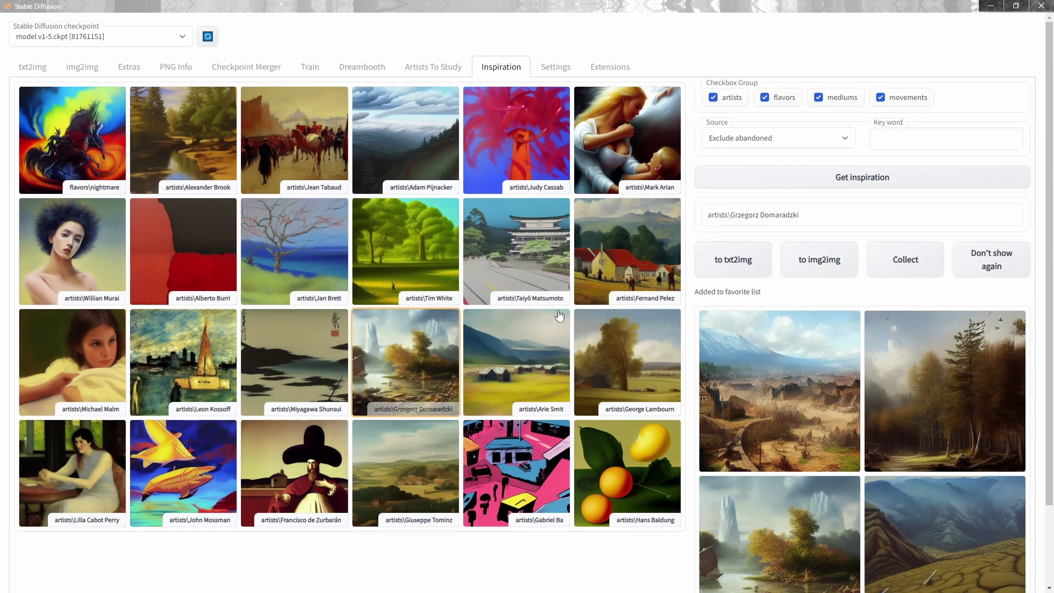
pyautogui.click(844, 177)
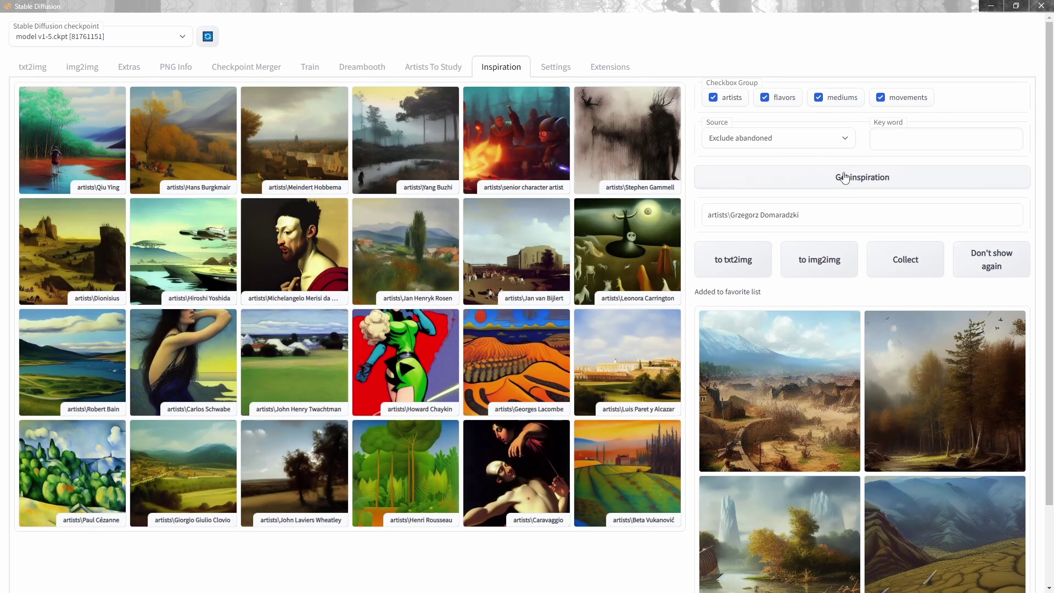
pyautogui.click(844, 177)
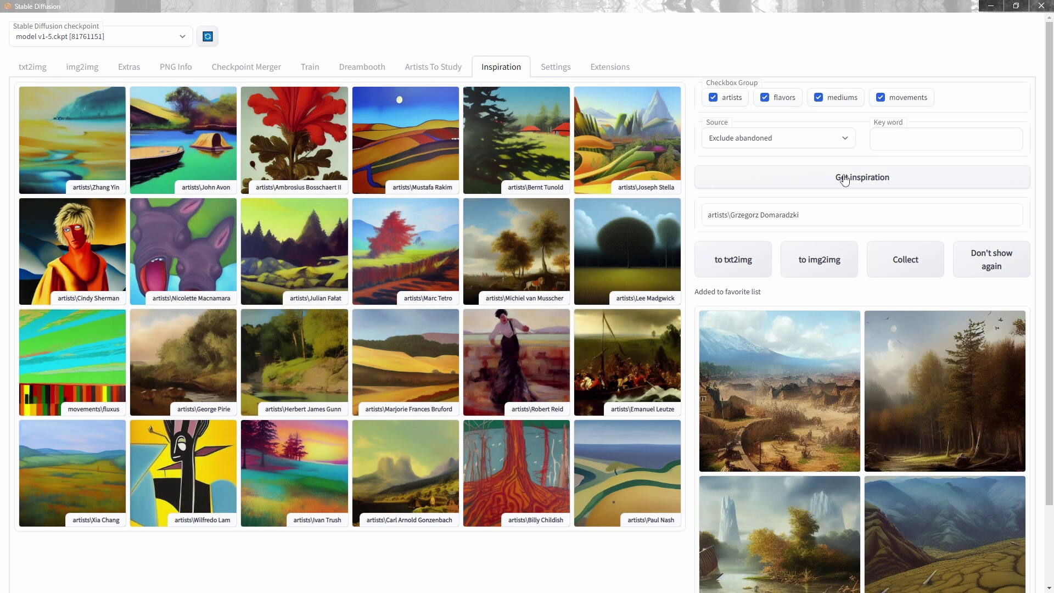
# Fetch another set of inspiration images with the same categories and source
pyautogui.click(844, 177)
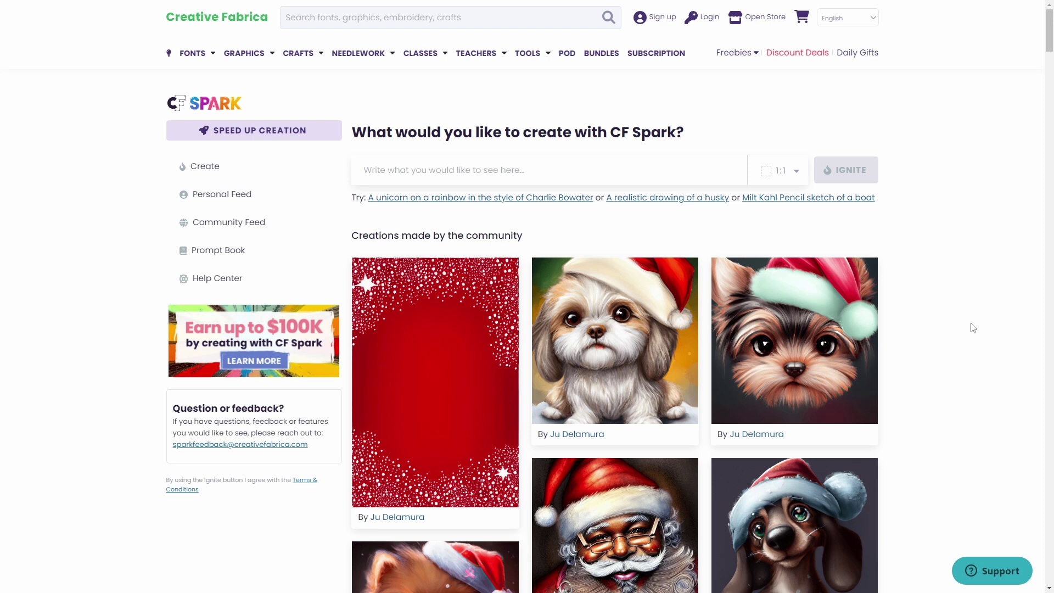
# Switch to Creative Fabrica's CF Spark page and look through the images created by the community
pyautogui.scroll(-9, 973, 327)
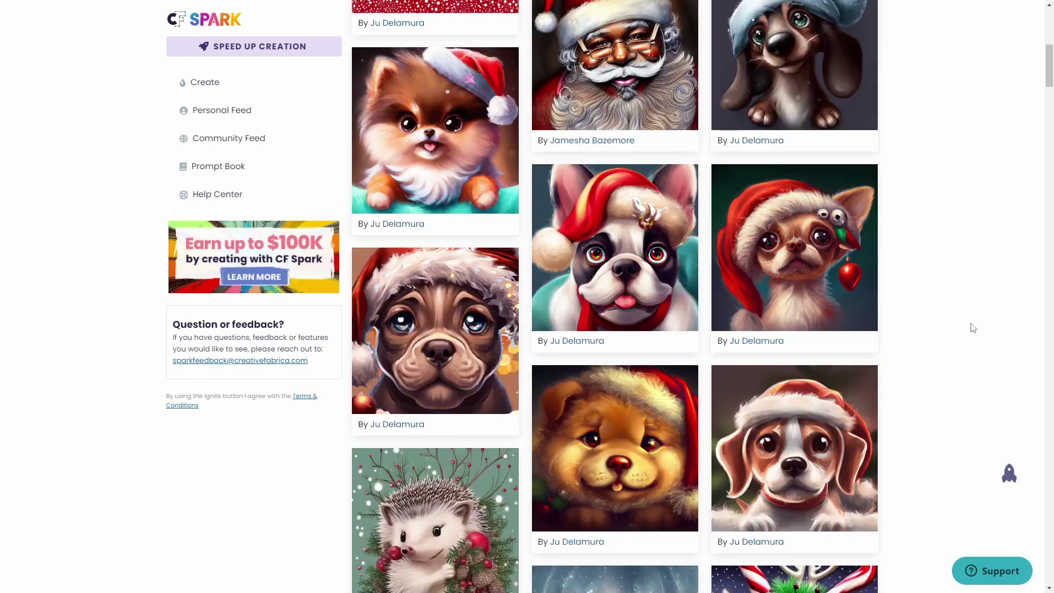
pyautogui.scroll(-3, 971, 327)
pyautogui.scroll(-2, 955, 283)
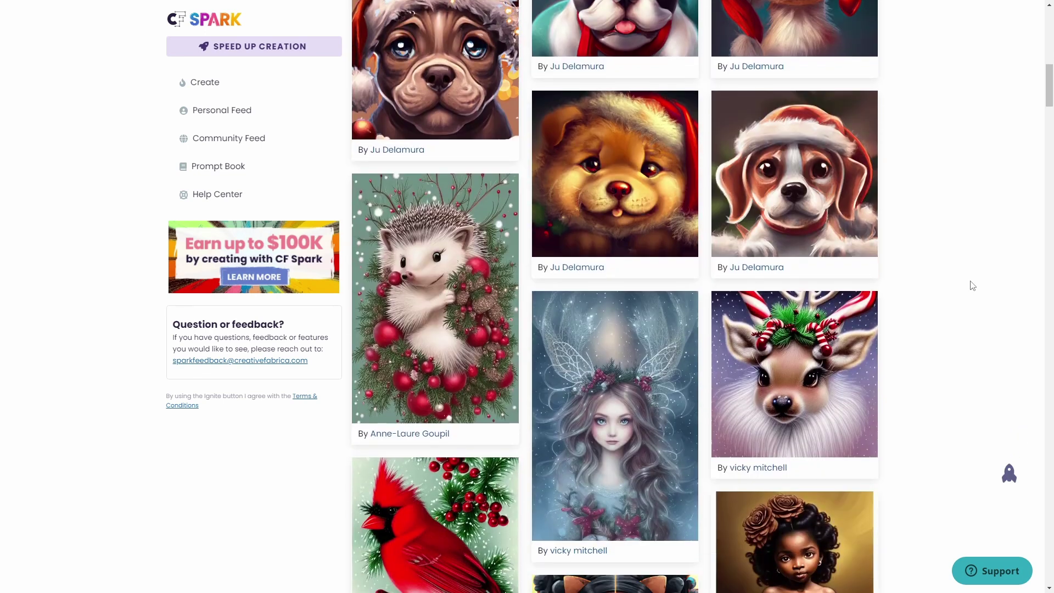
pyautogui.scroll(-2, 972, 288)
pyautogui.scroll(-2, 974, 301)
pyautogui.scroll(2, 975, 300)
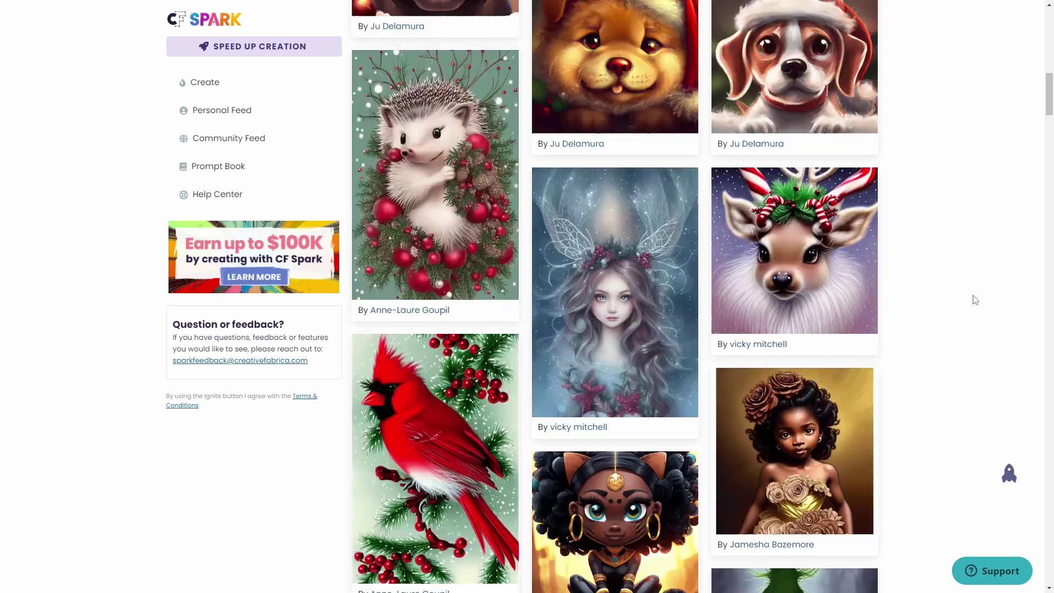
pyautogui.scroll(20, 974, 300)
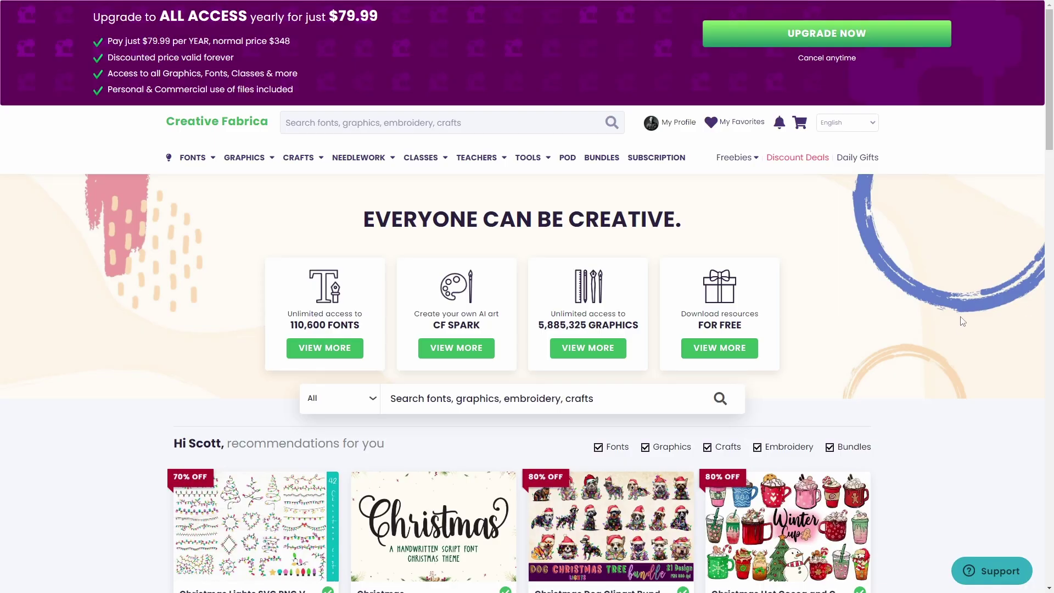
# Look through the recommended products on the Creative Fabrica home page and open CF Spark from there
pyautogui.scroll(-3, 963, 321)
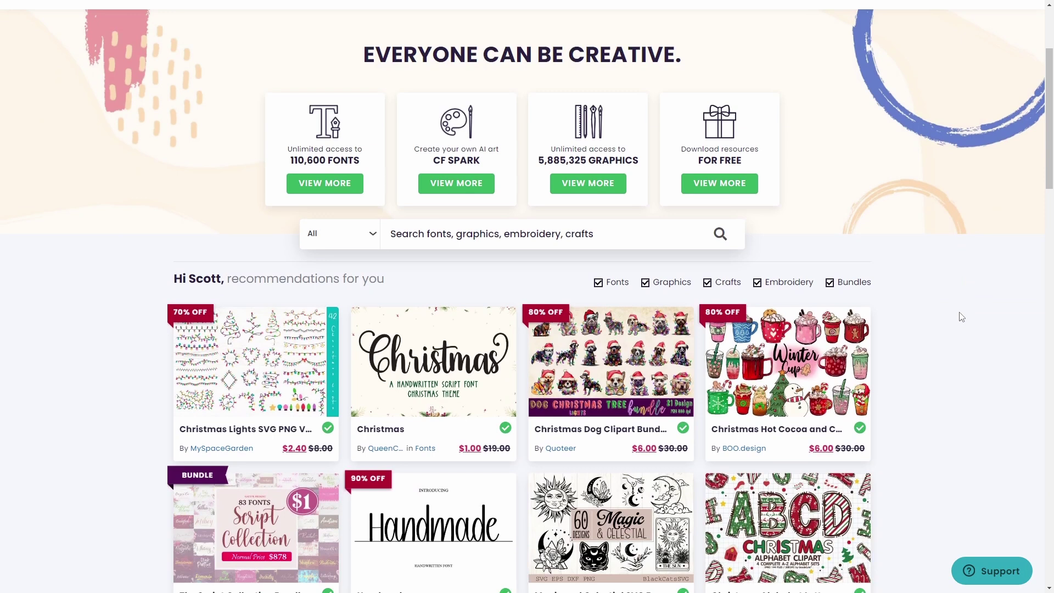
pyautogui.scroll(-5, 962, 317)
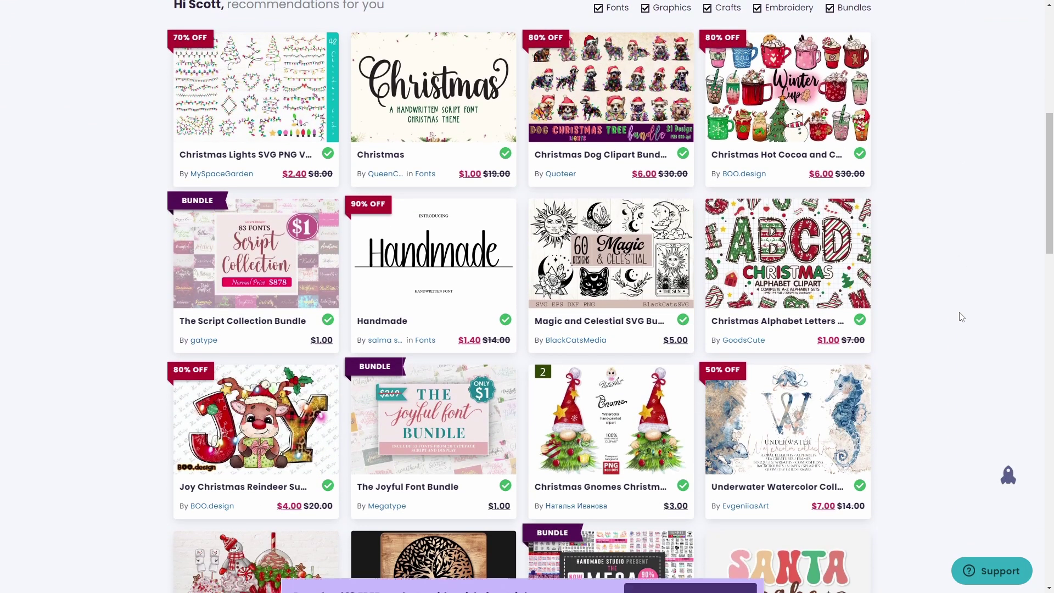
pyautogui.scroll(-2, 961, 317)
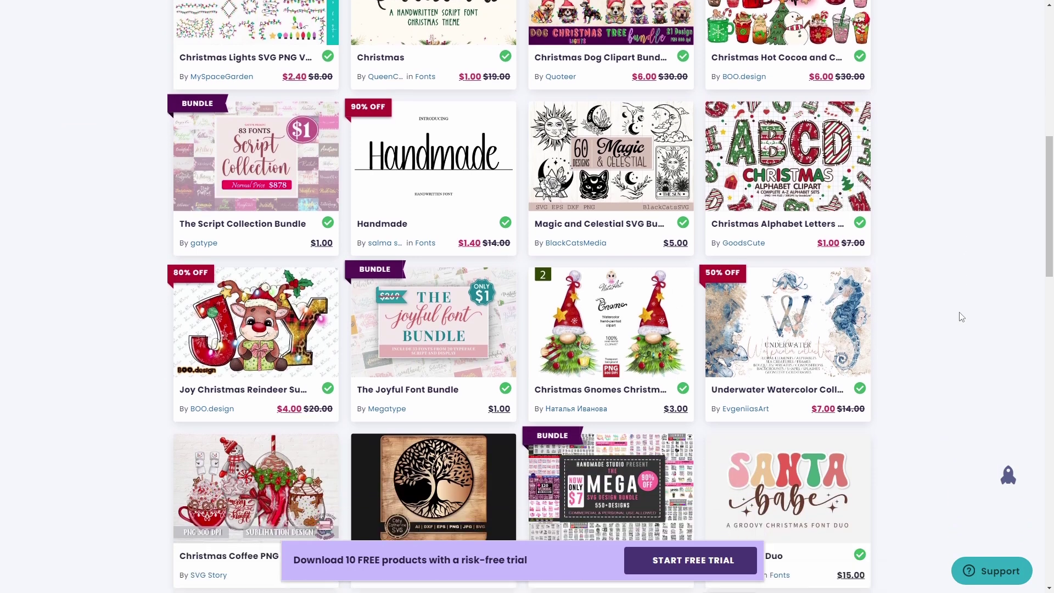
pyautogui.scroll(-2, 967, 314)
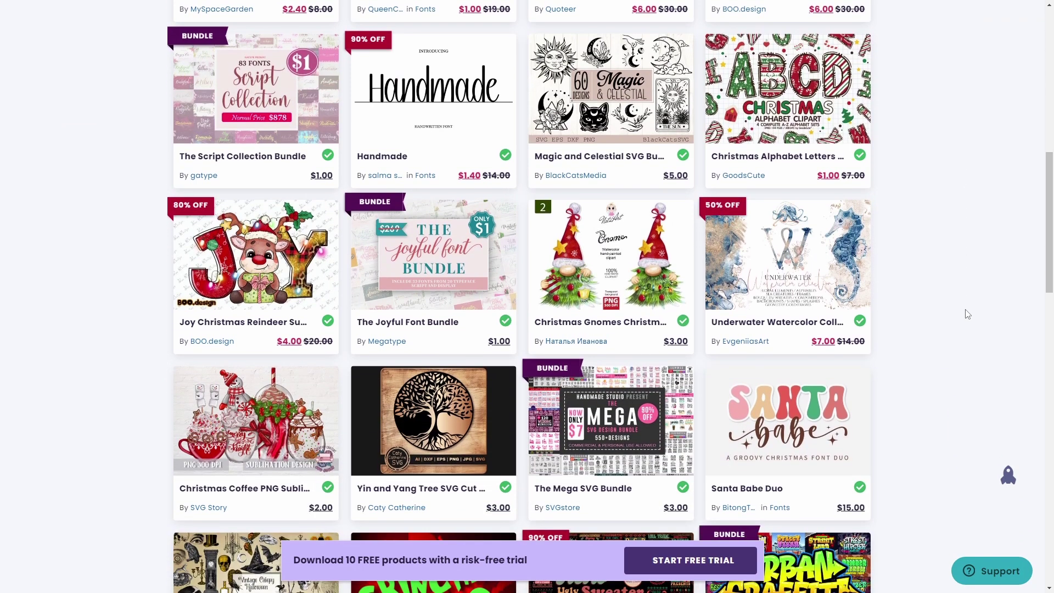
pyautogui.scroll(-3, 967, 314)
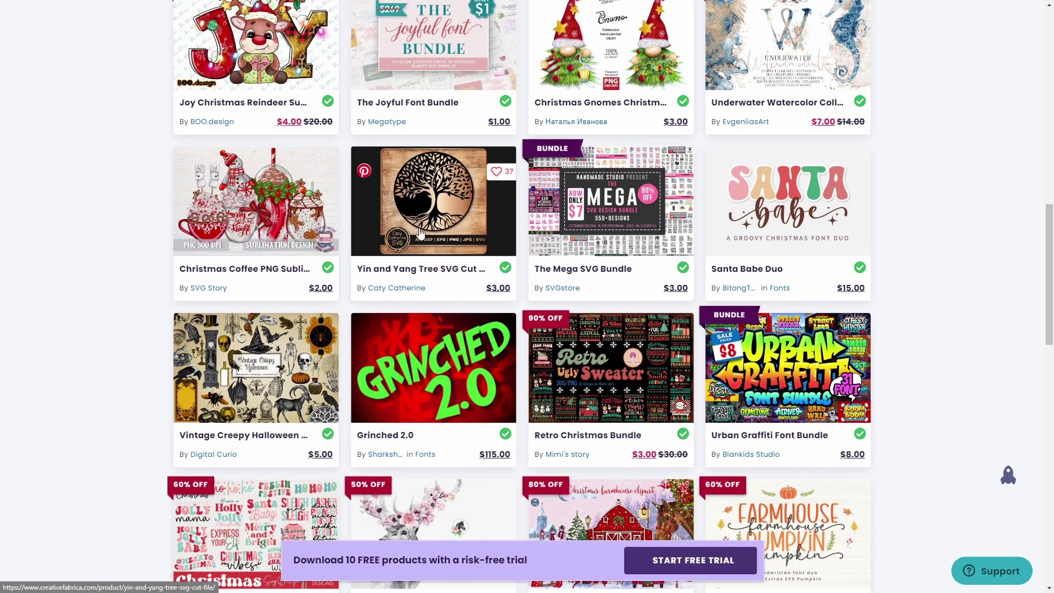
pyautogui.scroll(15, 977, 305)
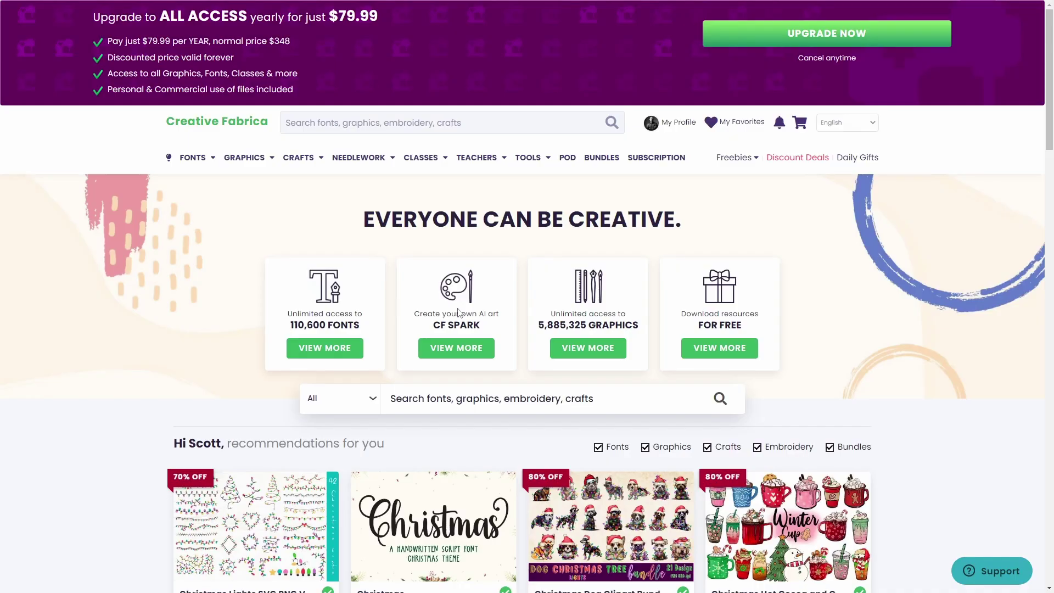
pyautogui.click(466, 352)
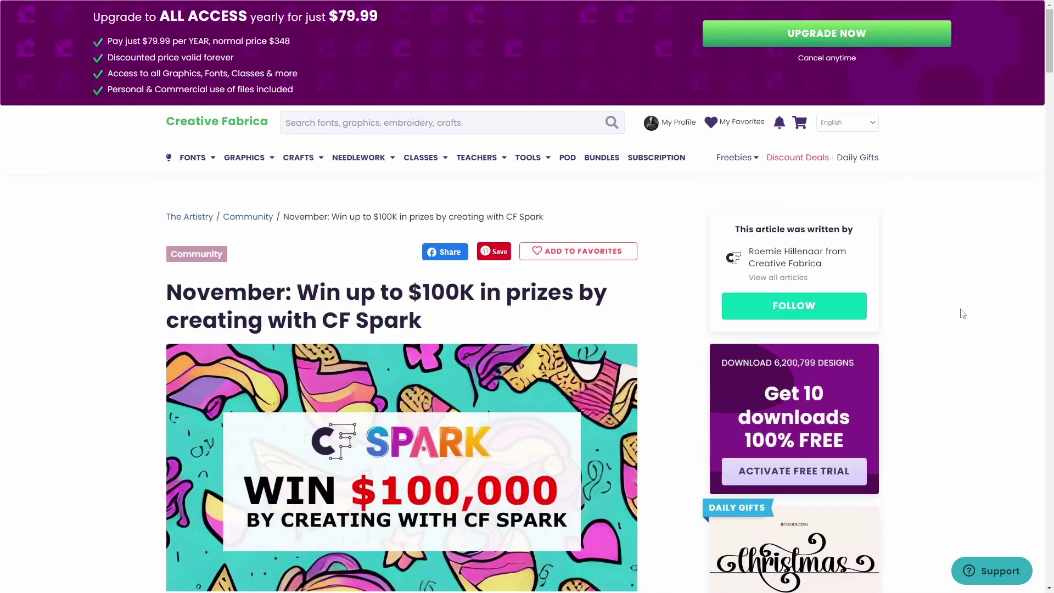
# Read the November CF Spark contest article, including the rules, prize pot and winners section
pyautogui.scroll(-2, 962, 313)
pyautogui.scroll(-20, 962, 313)
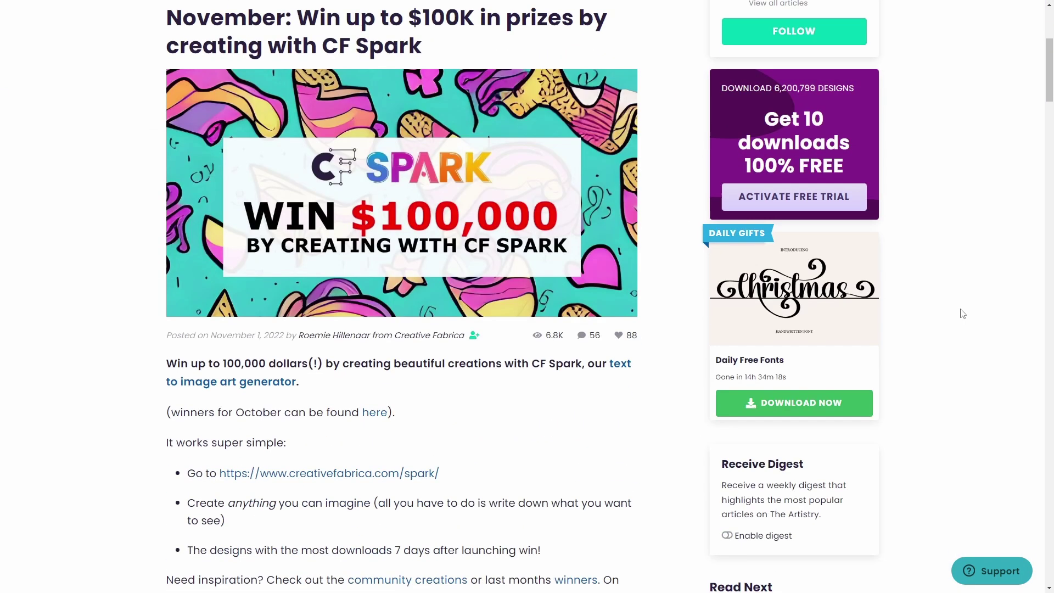
pyautogui.scroll(-10, 962, 313)
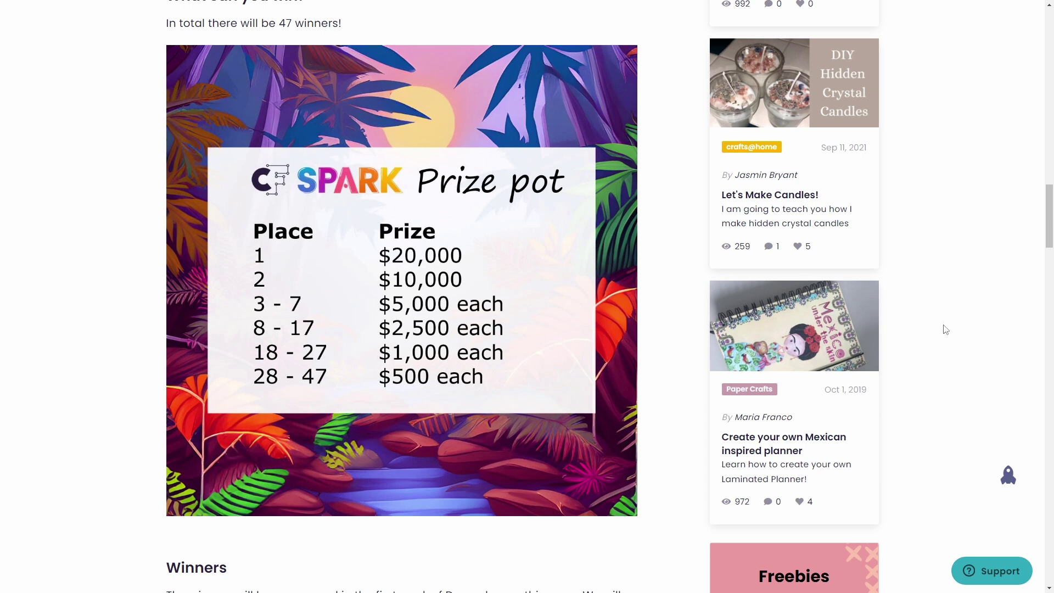
pyautogui.scroll(-4, 969, 323)
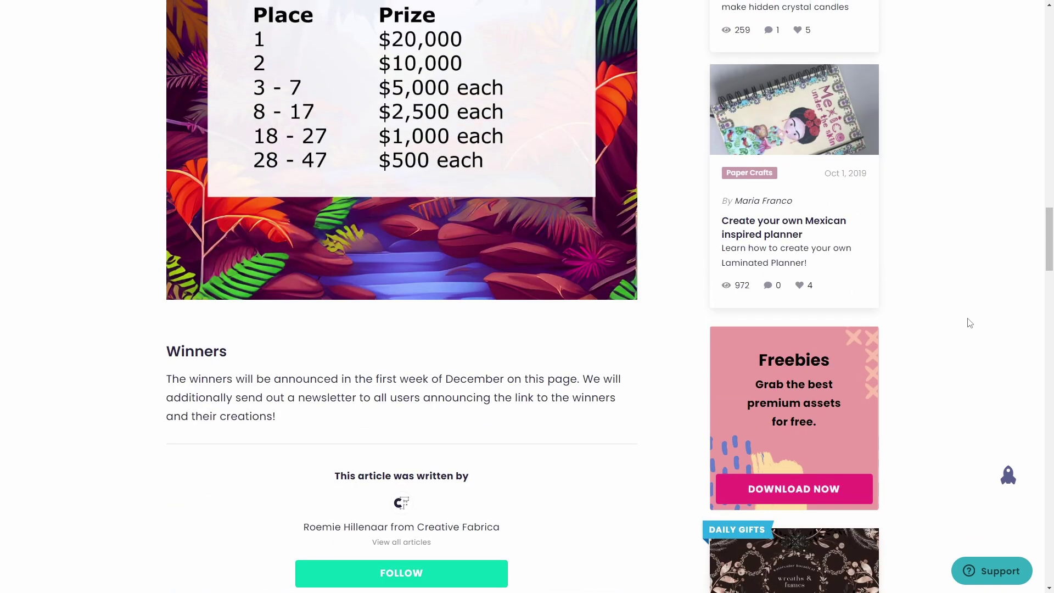
pyautogui.scroll(15, 969, 323)
pyautogui.scroll(12, 969, 323)
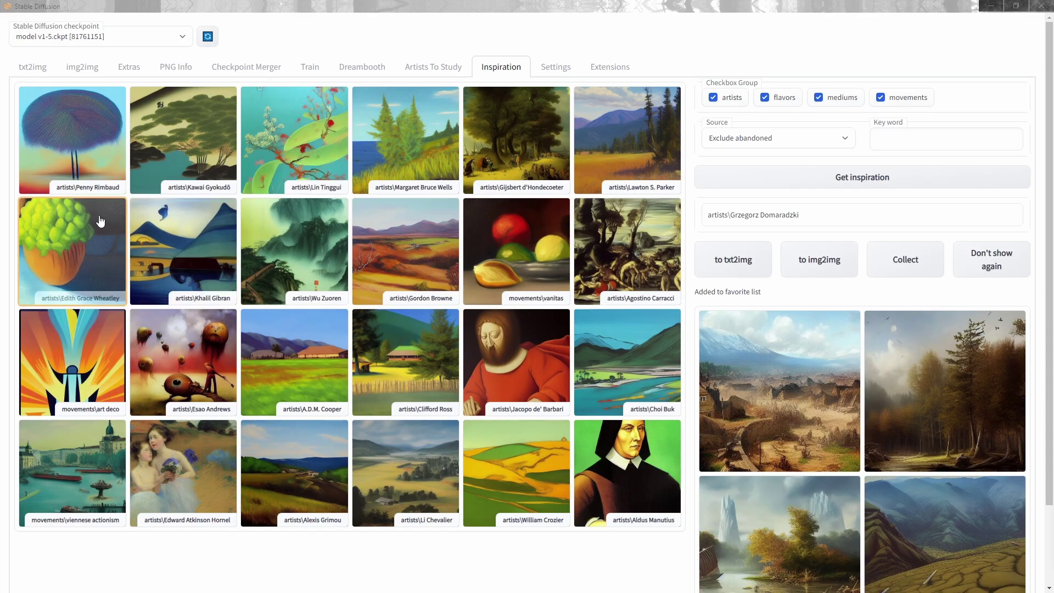
# Switch to the Stable Diffusion web UI, check the artist name in the txt2img prompt, and return to Inspiration
pyautogui.click(34, 66)
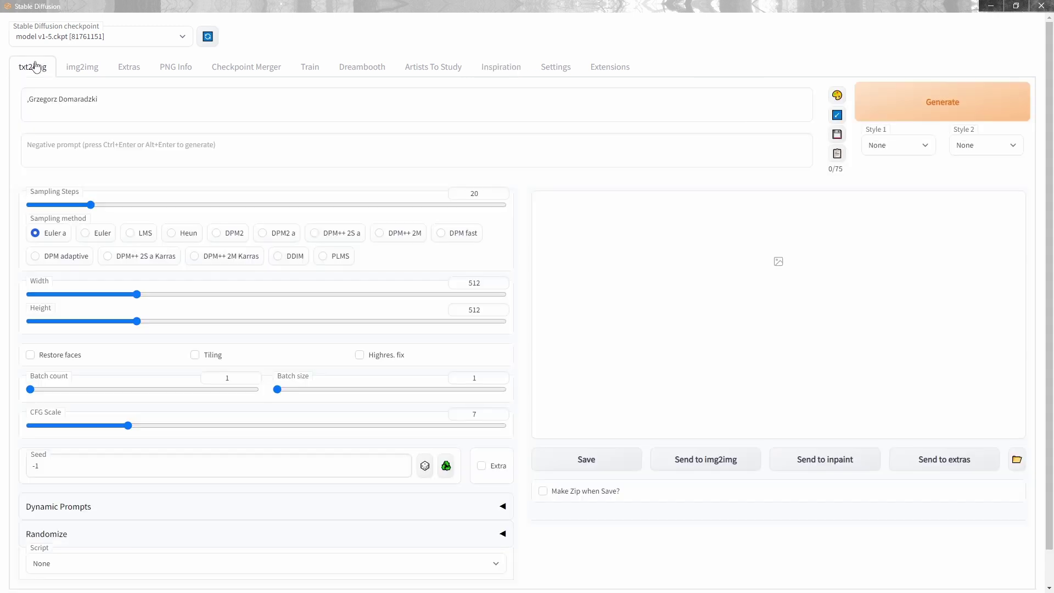
pyautogui.click(141, 99)
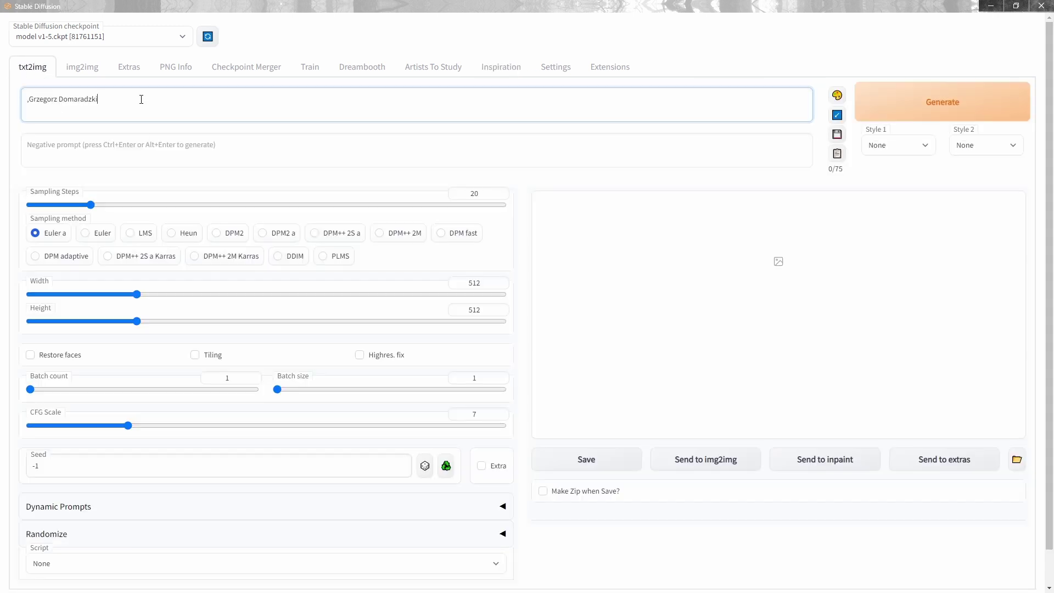
pyautogui.click(511, 74)
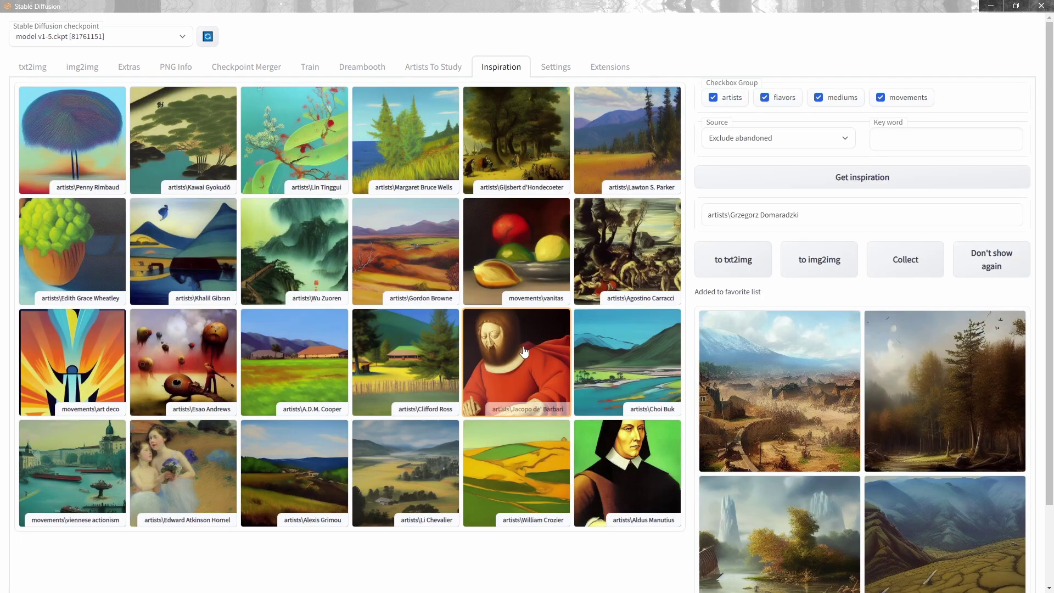
# Restrict the inspiration categories to artists by turning off mediums, flavors and movements, and fetch fresh sets of images
pyautogui.click(845, 187)
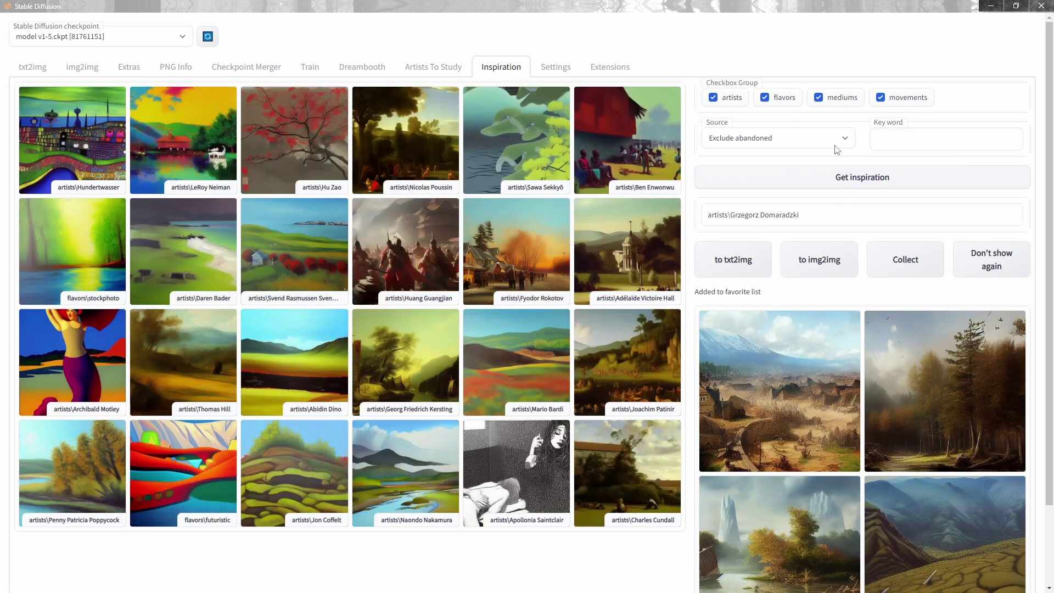
pyautogui.click(818, 98)
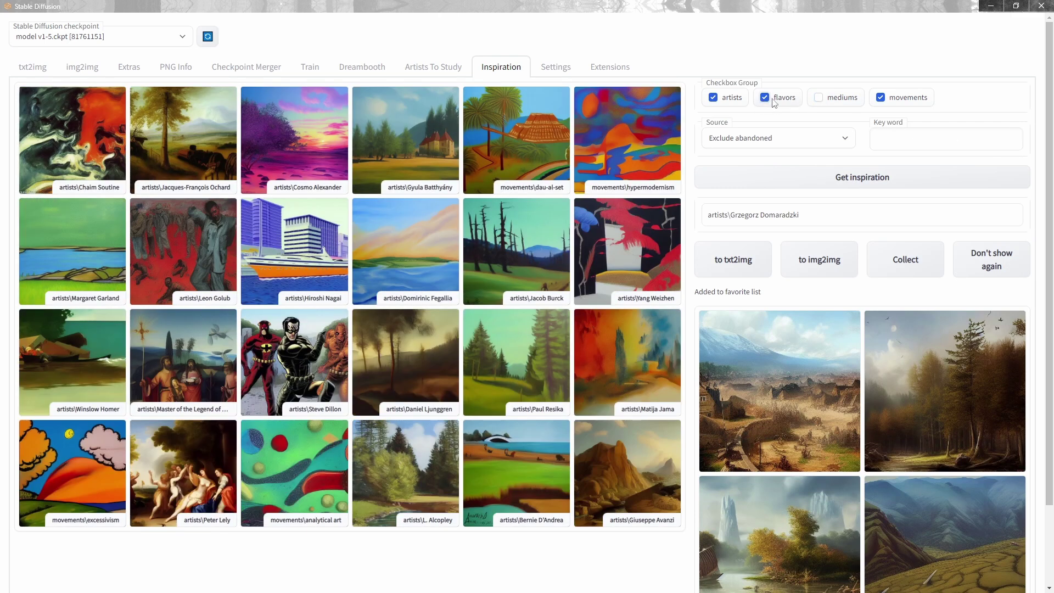
pyautogui.click(765, 98)
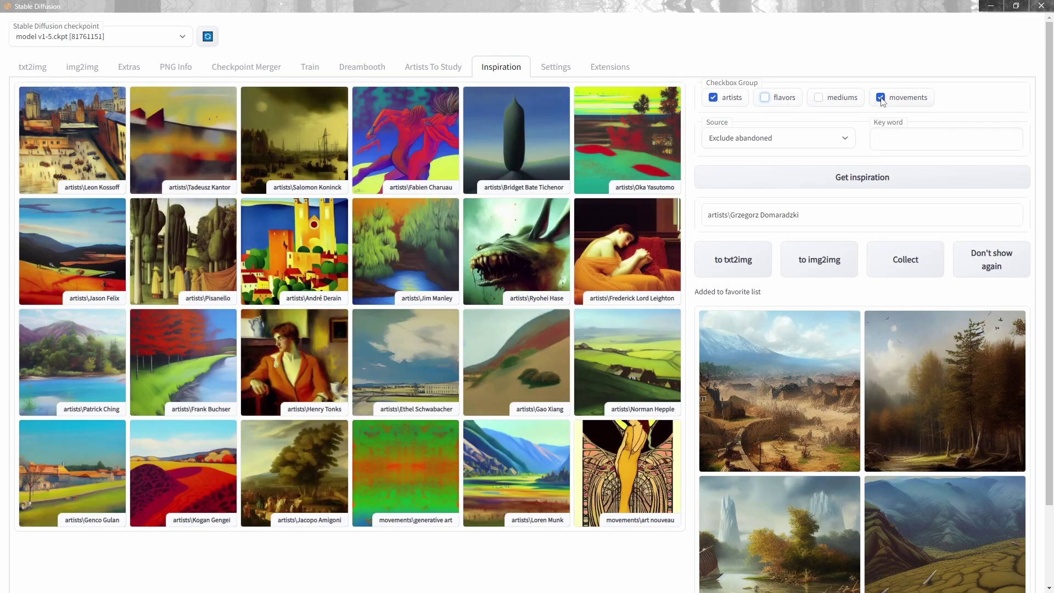
pyautogui.click(881, 99)
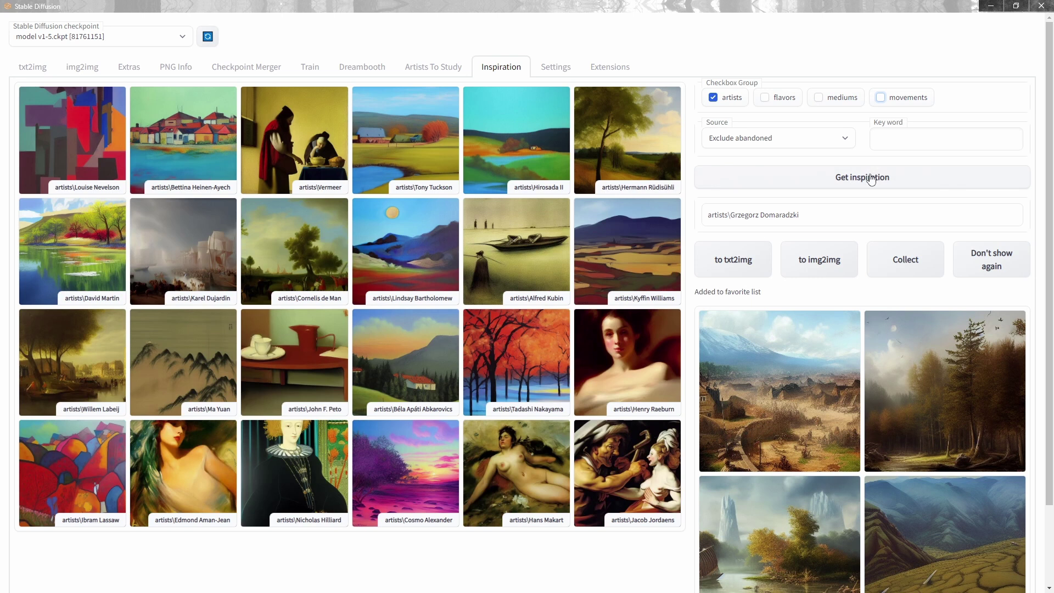
pyautogui.click(871, 178)
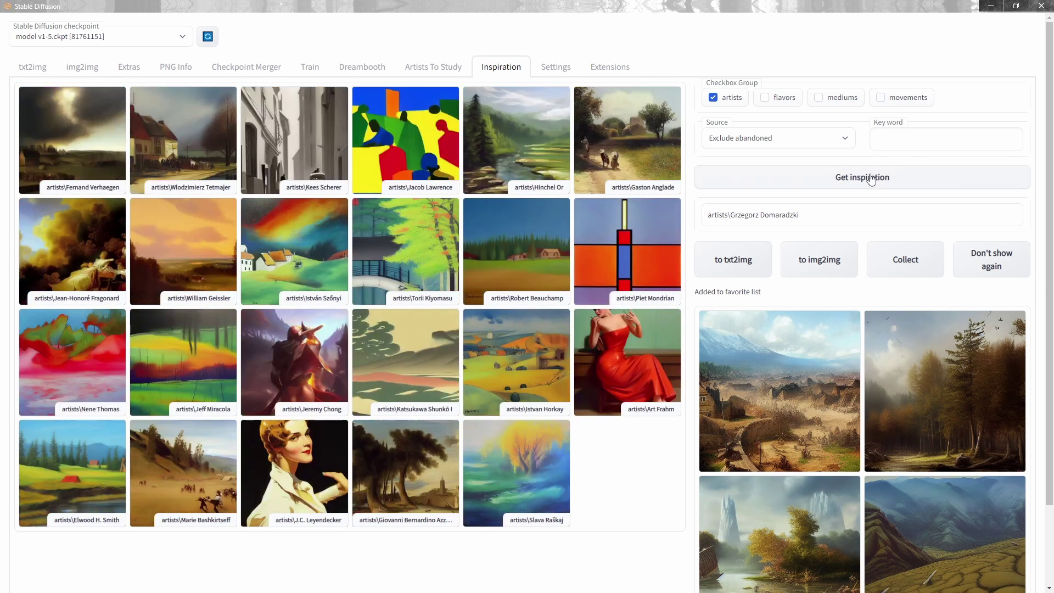
pyautogui.click(871, 179)
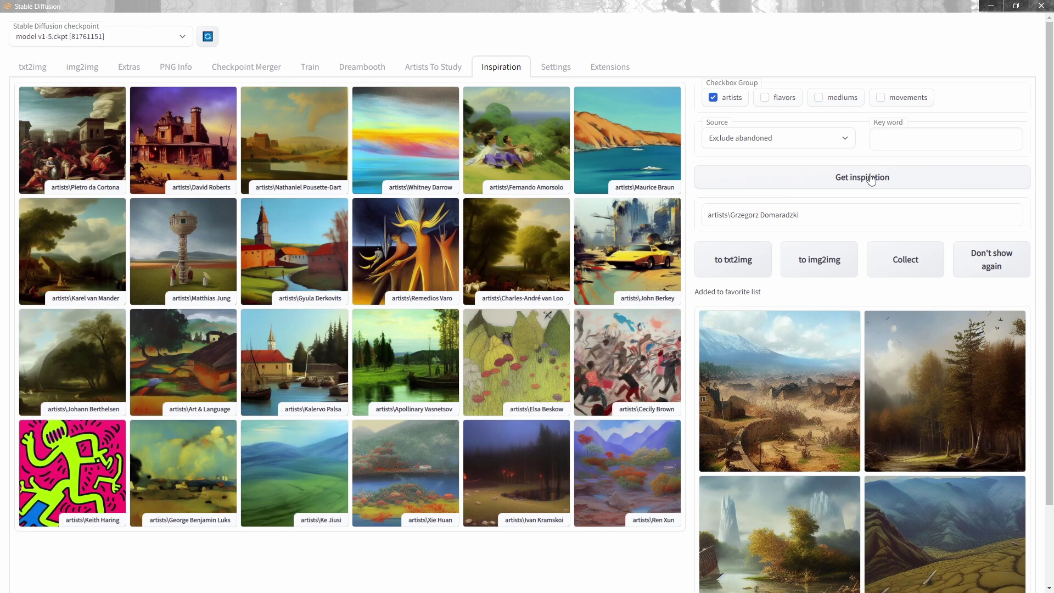
# Select the Johann Berthelsen inspiration image and send the artist's name to the txt2img prompt
pyautogui.click(71, 351)
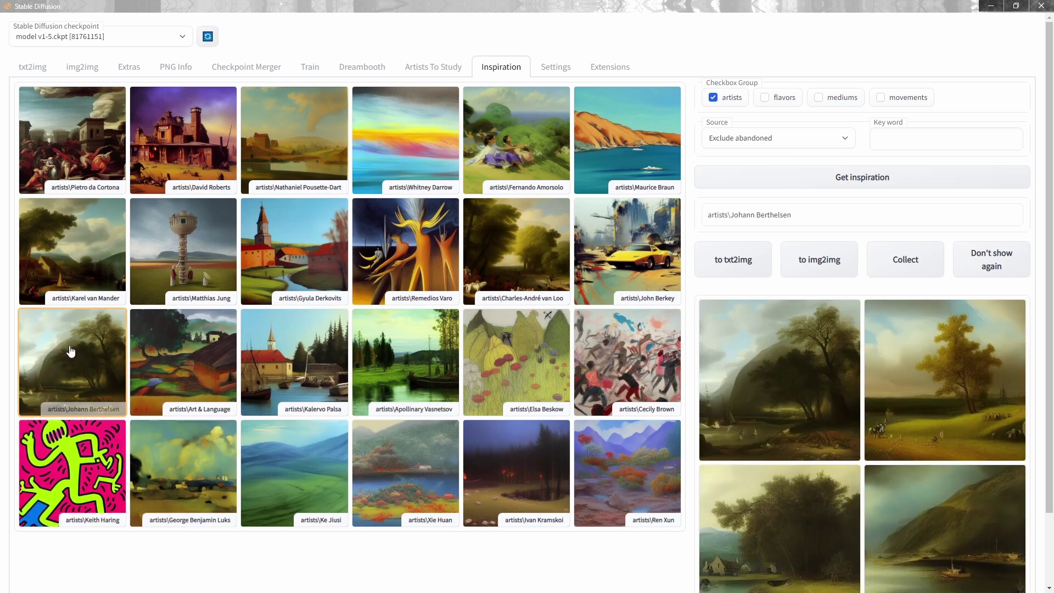
pyautogui.click(748, 264)
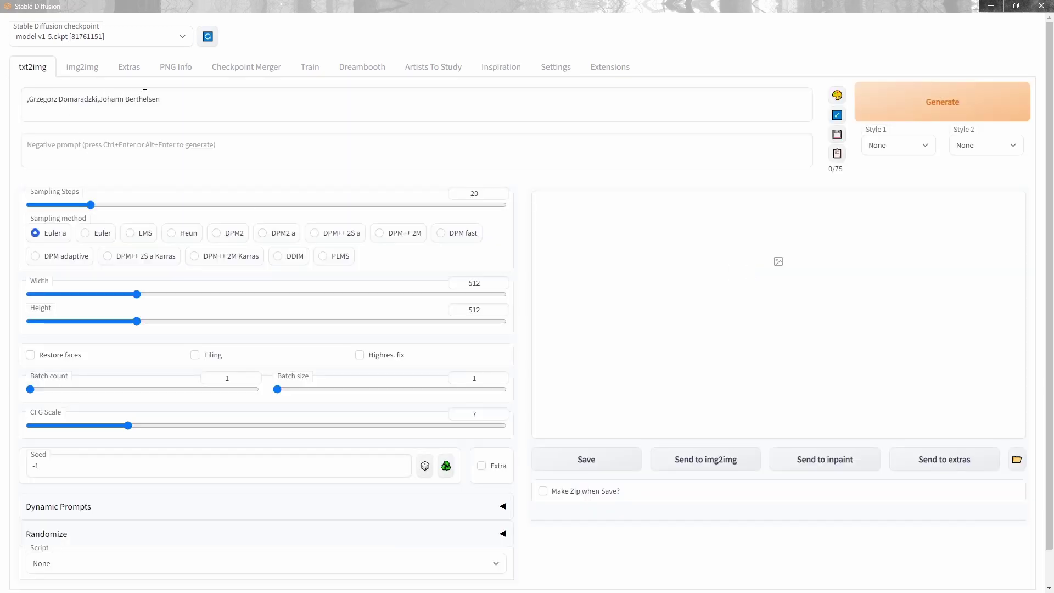
# Edit the prompt to read "garden scene art by Grzegorz Domaradzki,Johann Berthelsen", removing the leading comma
pyautogui.click(27, 99)
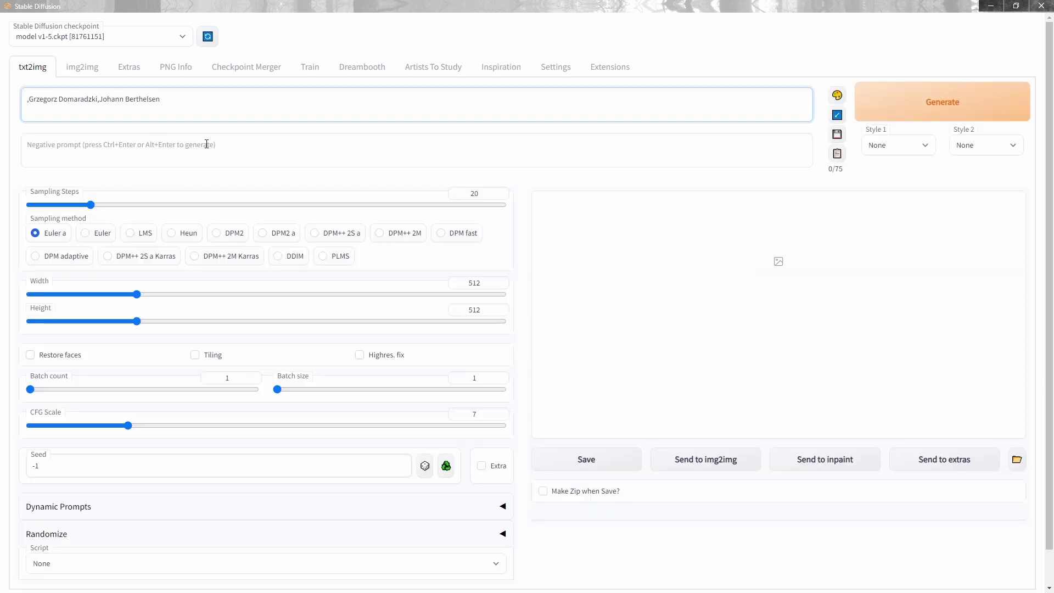
pyautogui.press('BackSpace')
pyautogui.write('art by')
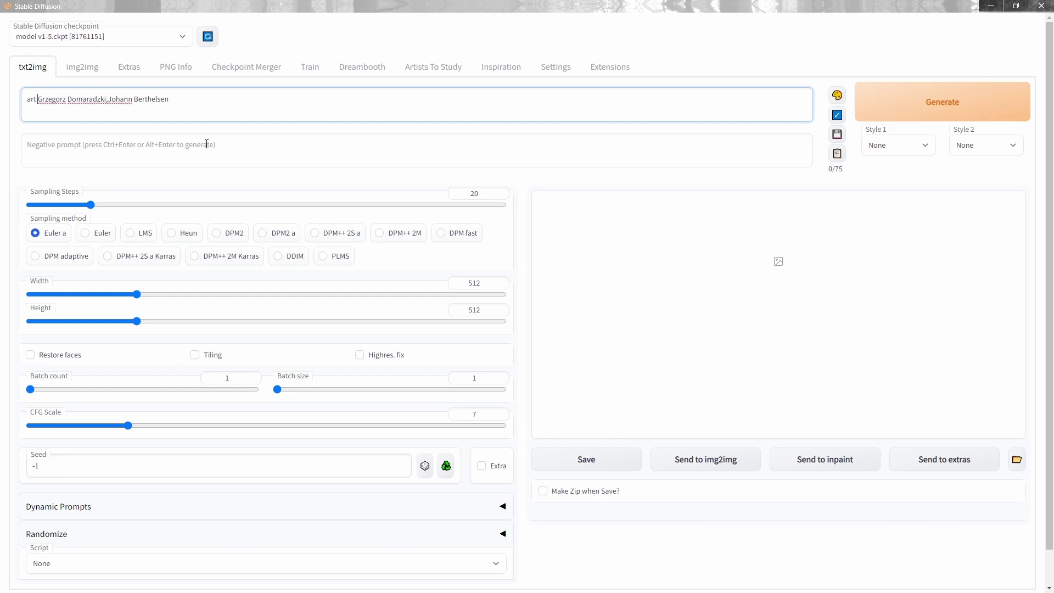
pyautogui.press('Home')
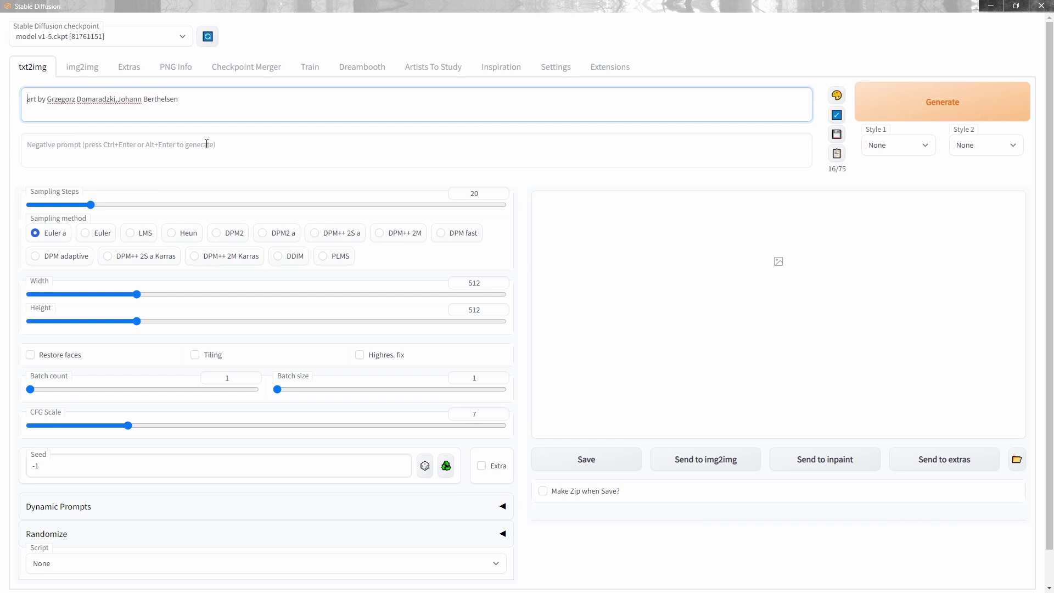
pyautogui.write('garden scene')
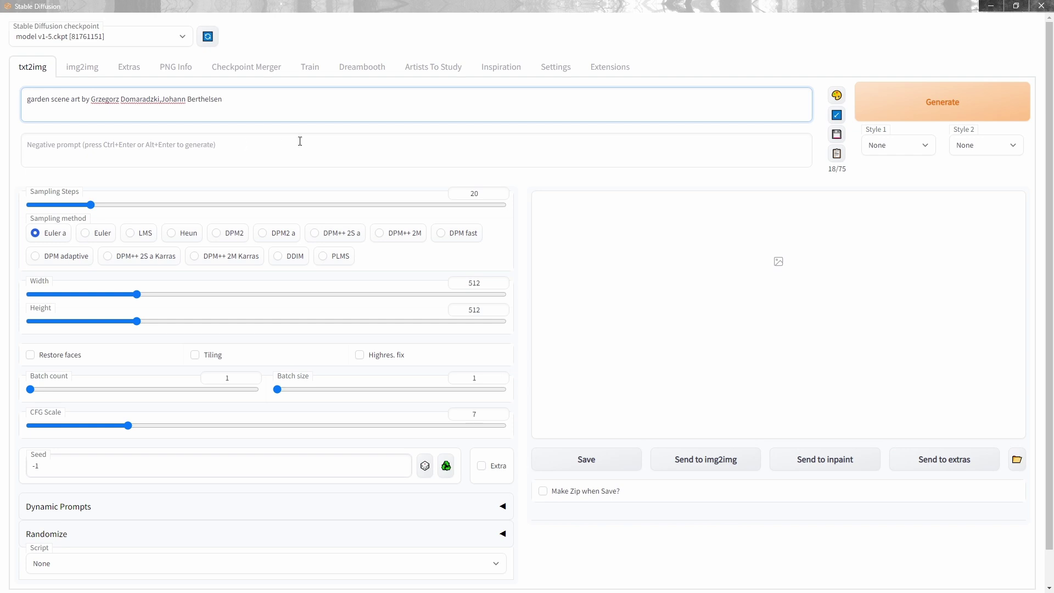
# Set the image width to 704, the sampling method to Euler and the sampling steps to 40
pyautogui.click(137, 294)
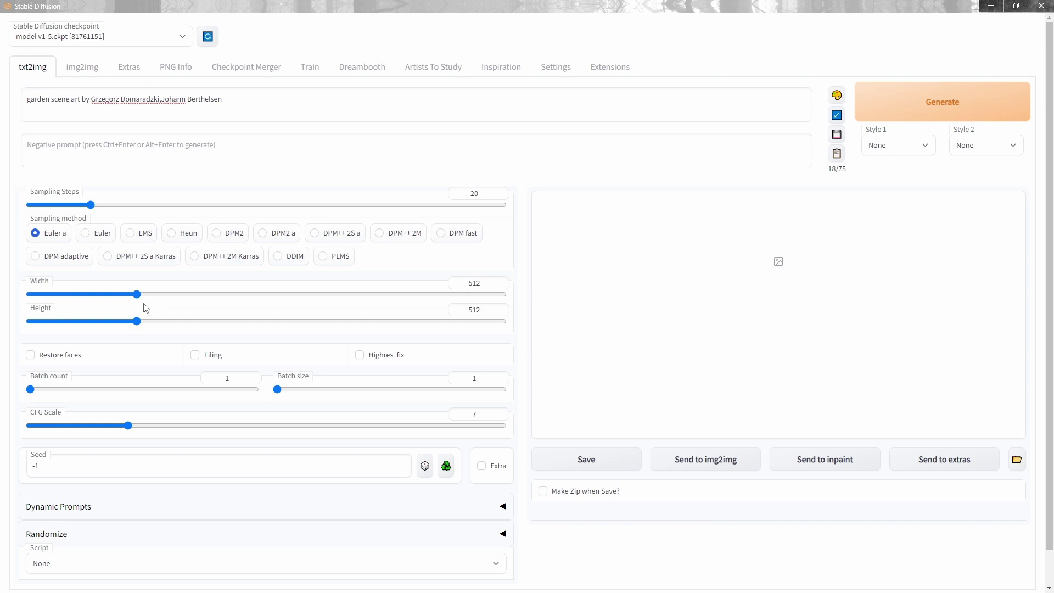
pyautogui.moveTo(142, 296); pyautogui.dragTo(183, 296)
pyautogui.click(97, 233)
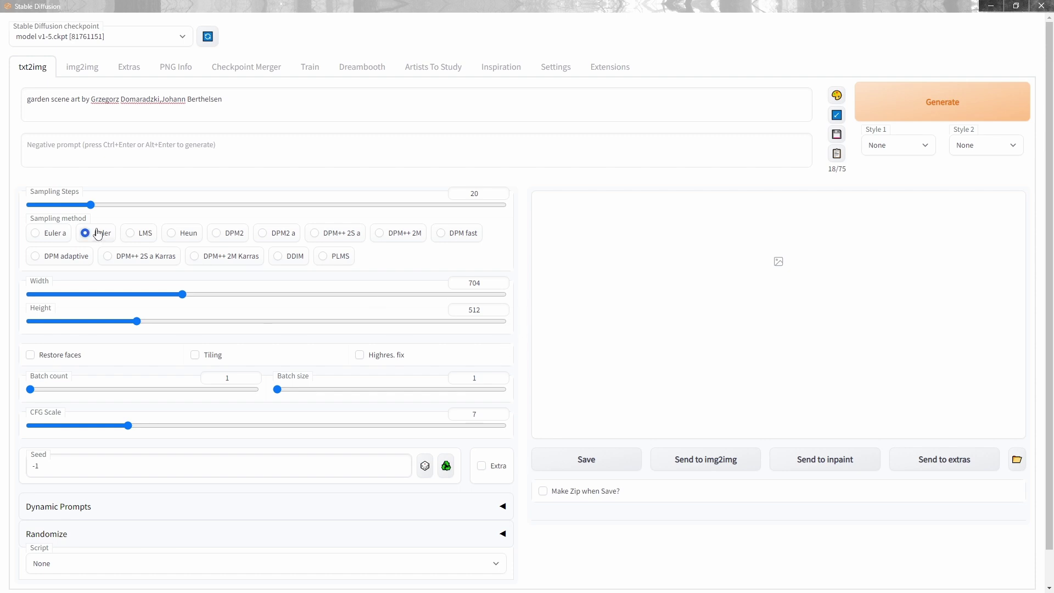
pyautogui.moveTo(93, 204); pyautogui.dragTo(156, 209)
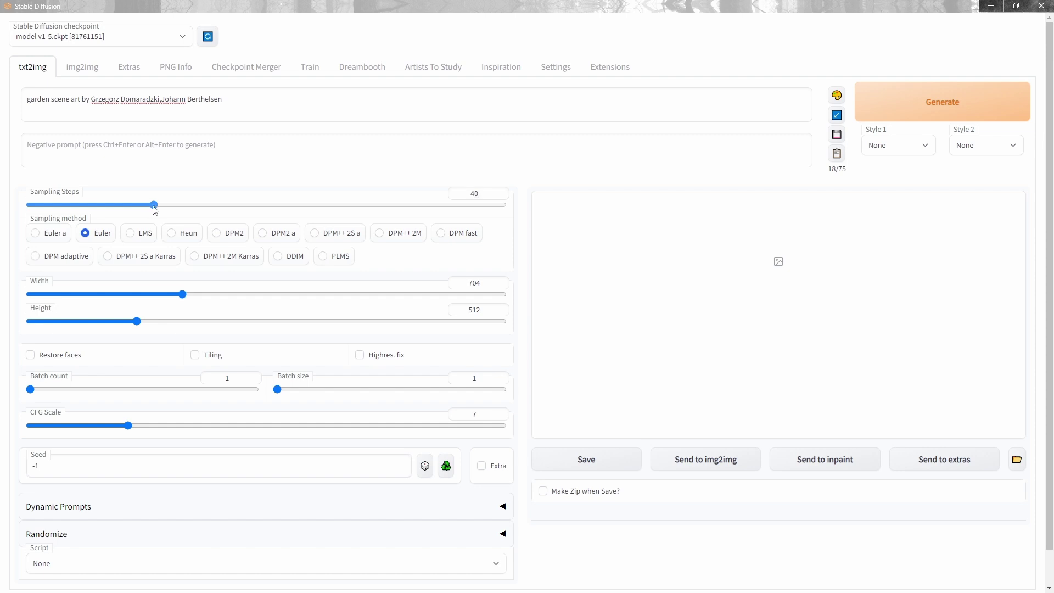
# Generate the garden scene image and open the result in the enlarged preview
pyautogui.click(913, 103)
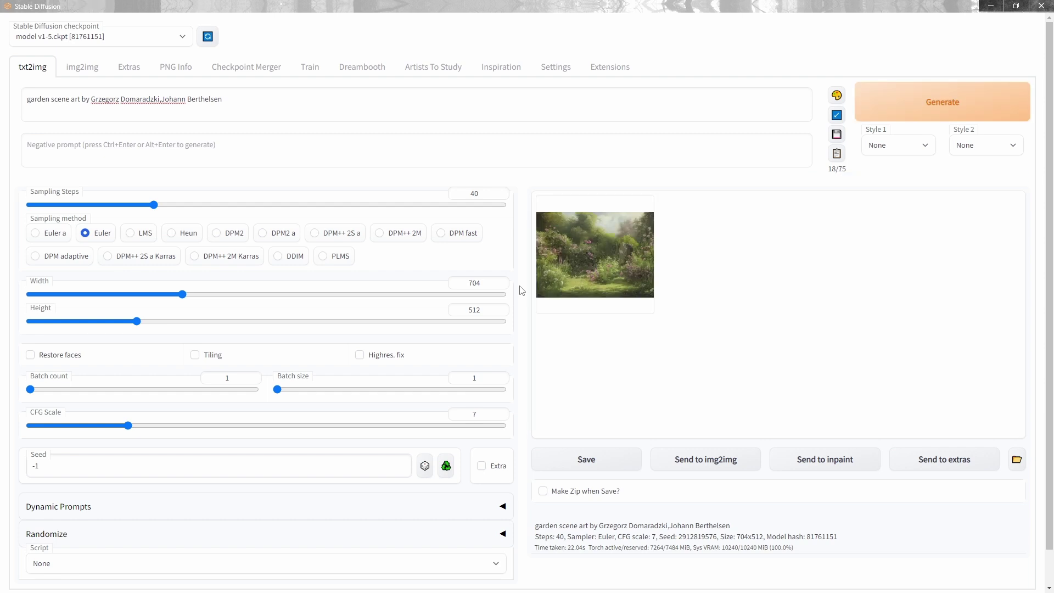
pyautogui.click(579, 264)
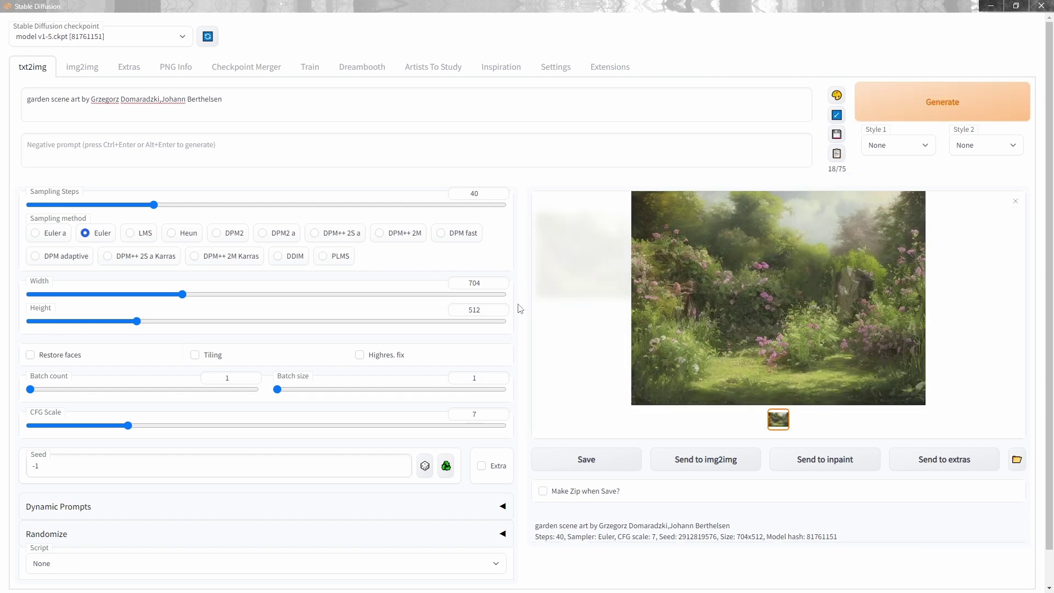